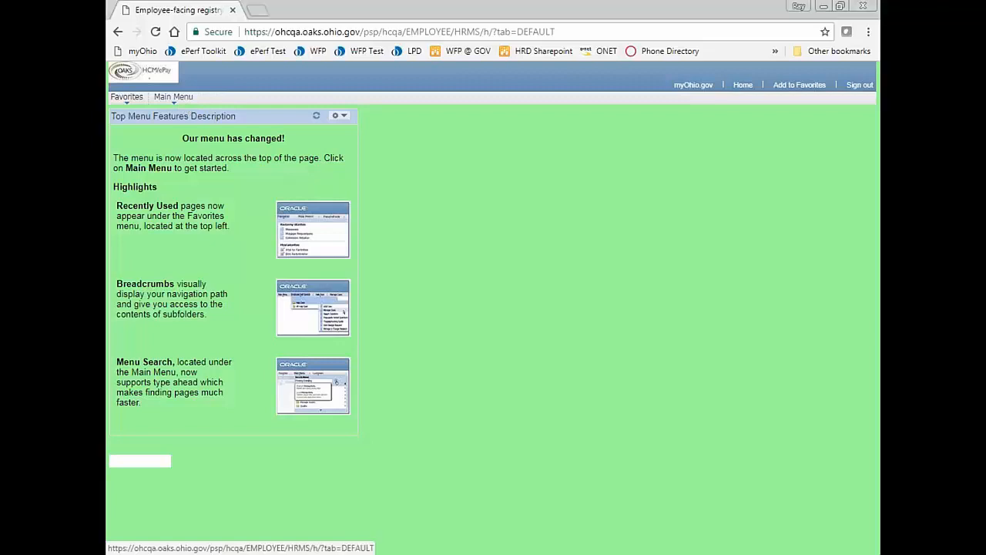
# - Go through Workforce Development > Performance Management > Performance Documents to the Create Documents page
pyautogui.click(173, 97)
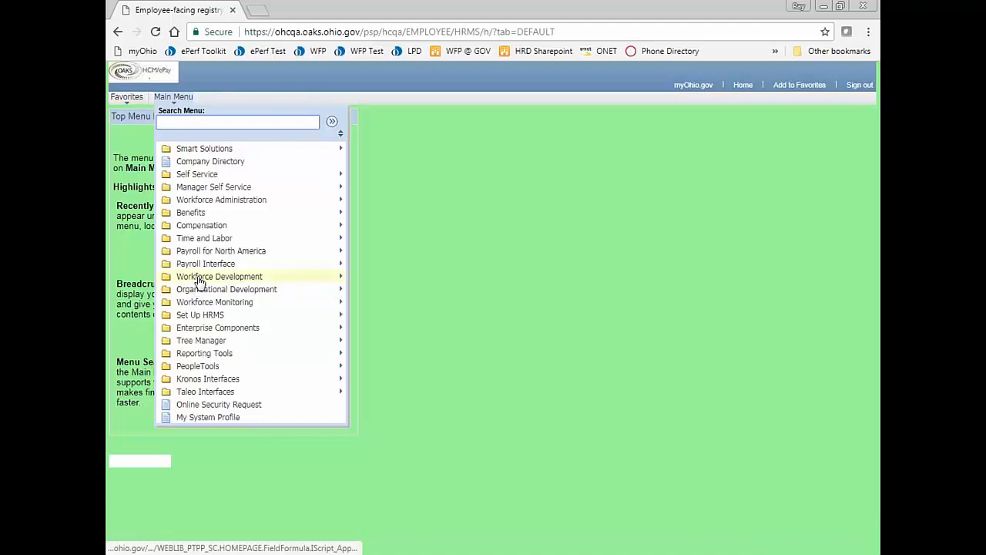
pyautogui.moveTo(196, 281)
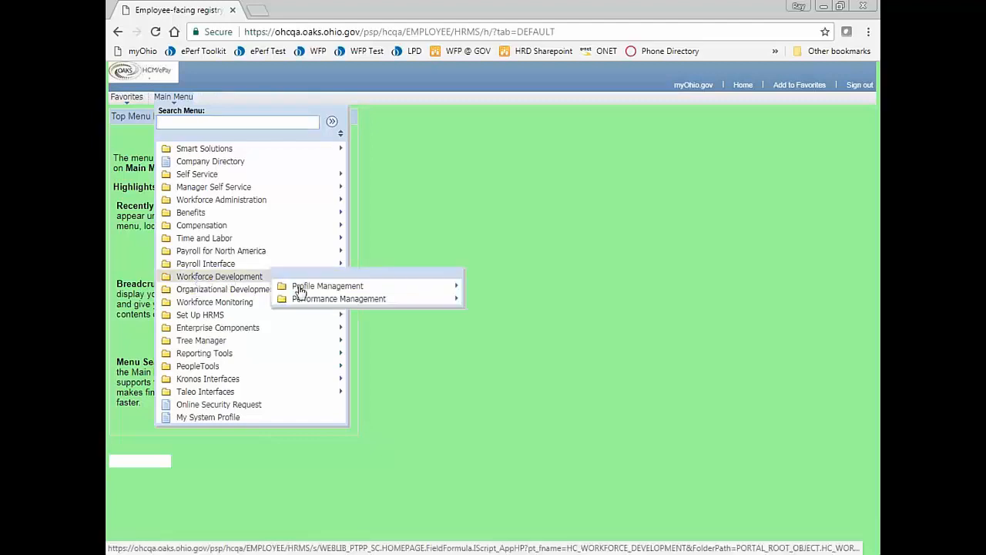
pyautogui.moveTo(326, 301)
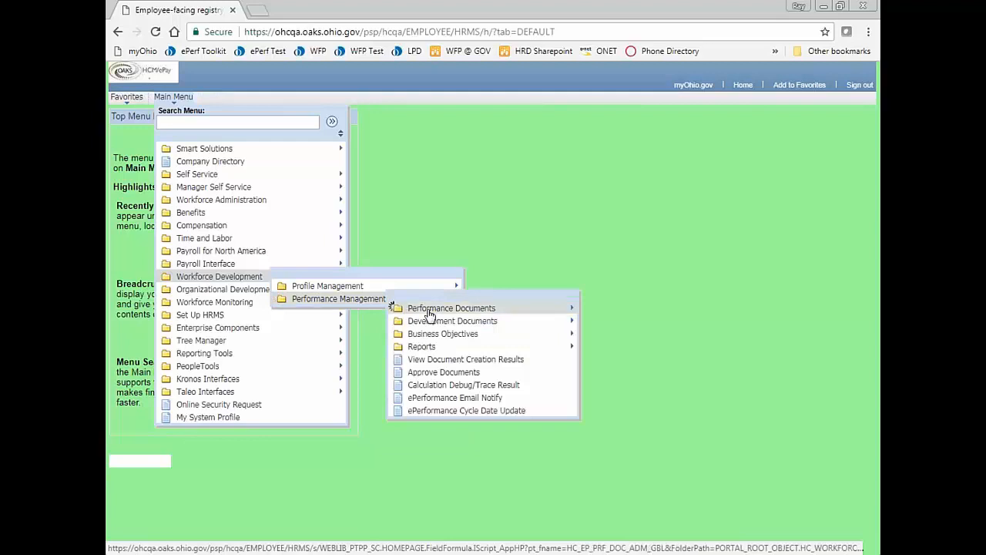
pyautogui.moveTo(485, 310)
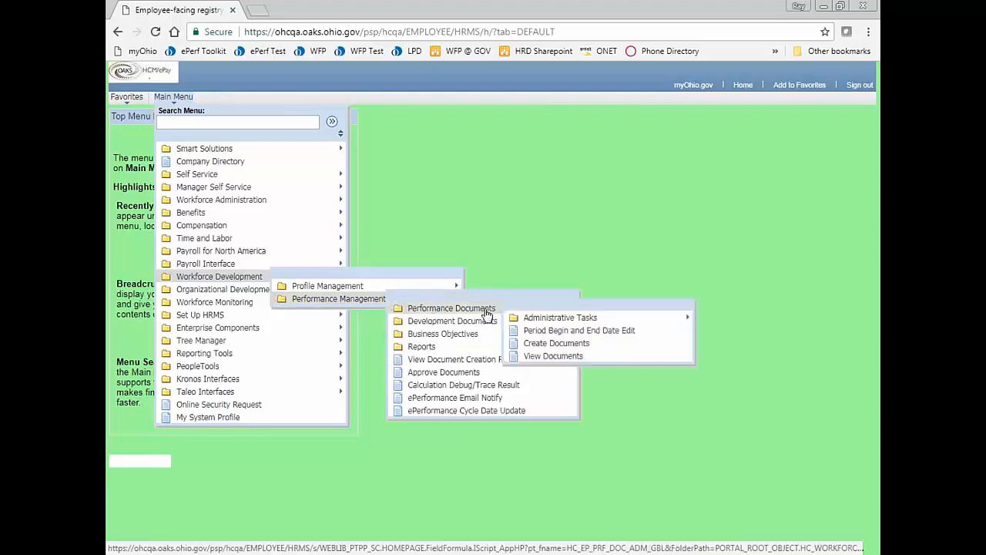
pyautogui.click(551, 344)
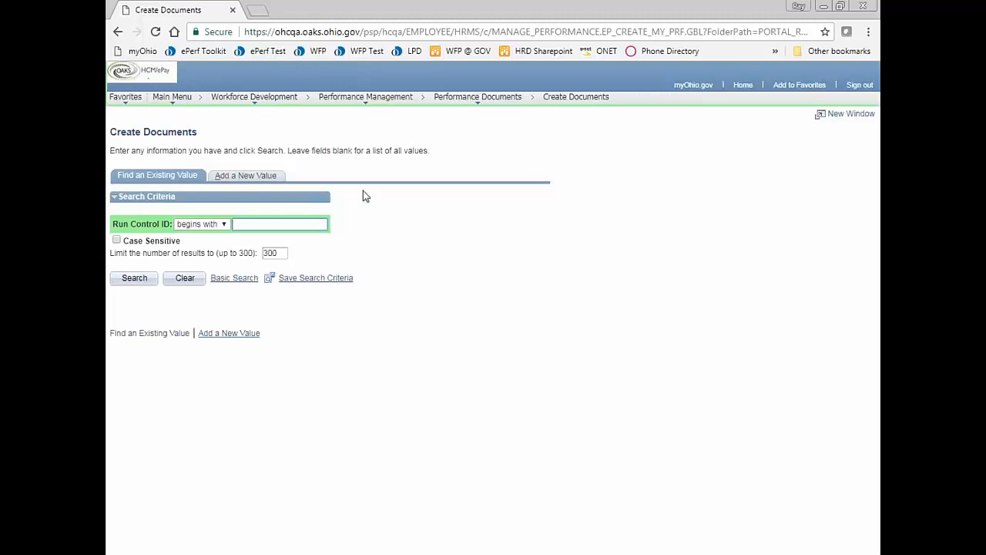
# - Add a new run control with ID NR_PROB_032218 and open its parameters
pyautogui.click(248, 178)
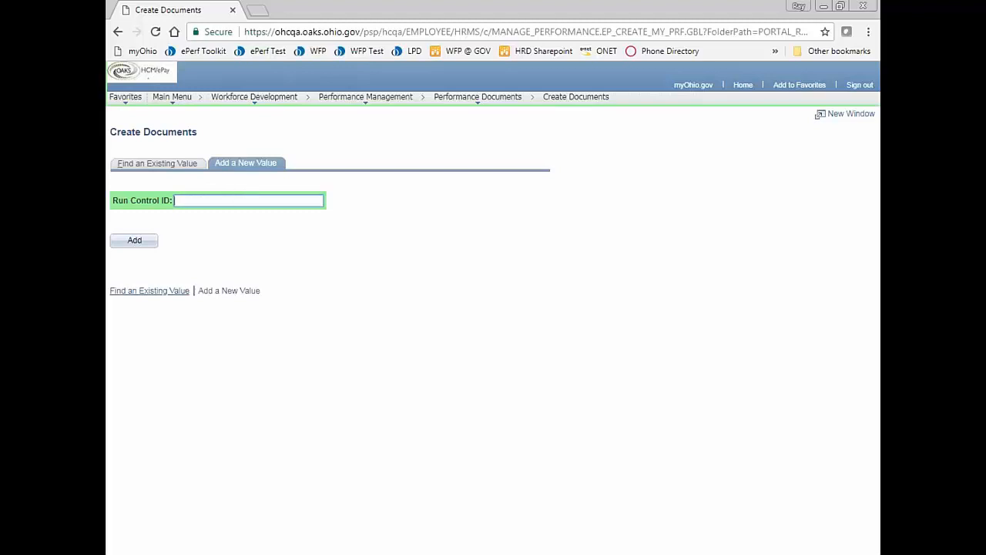
pyautogui.write('NR_PROB')
pyautogui.write('_032218')
pyautogui.click(135, 242)
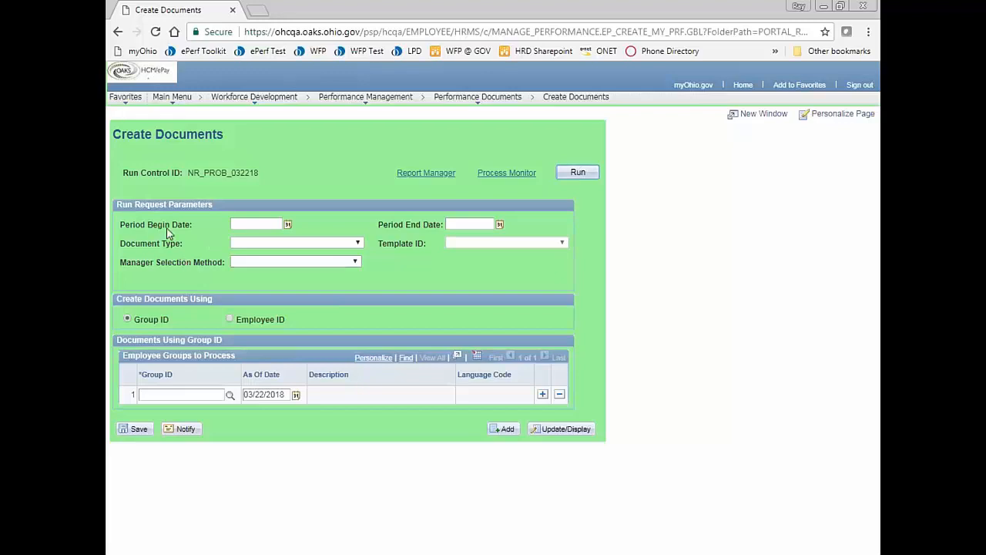
# - Pick Period Begin Date 04/01/2018 and Period End Date 03/31/2019 from the calendars
pyautogui.click(286, 228)
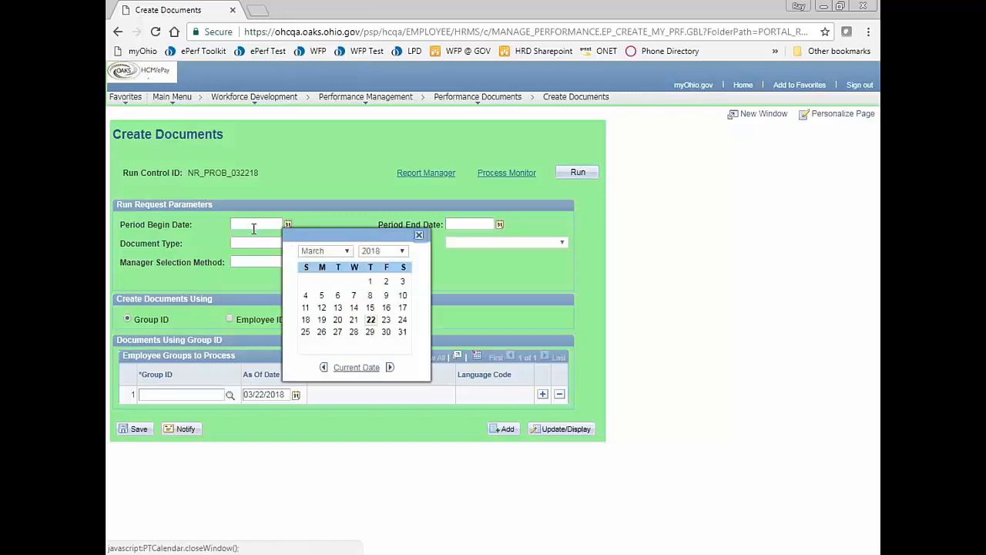
pyautogui.click(341, 252)
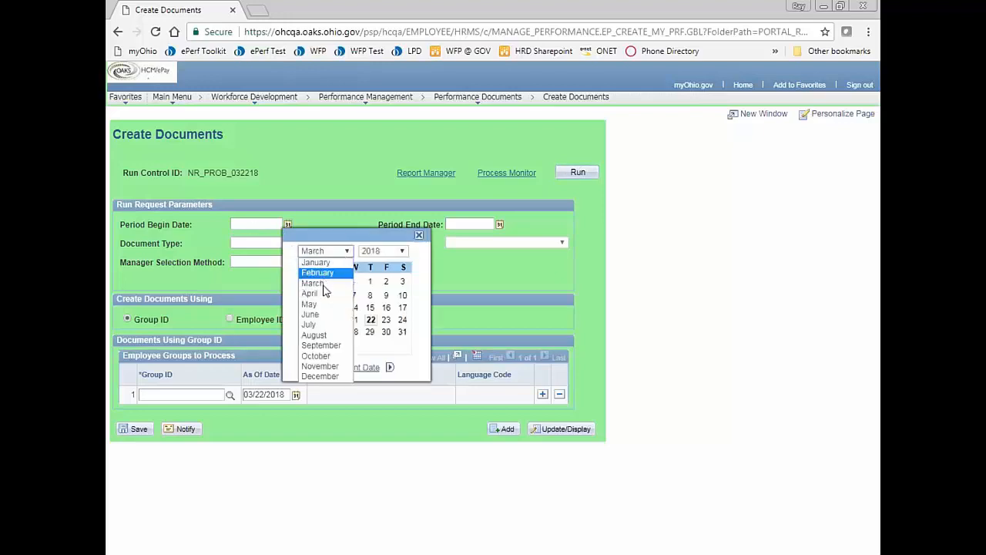
pyautogui.click(313, 294)
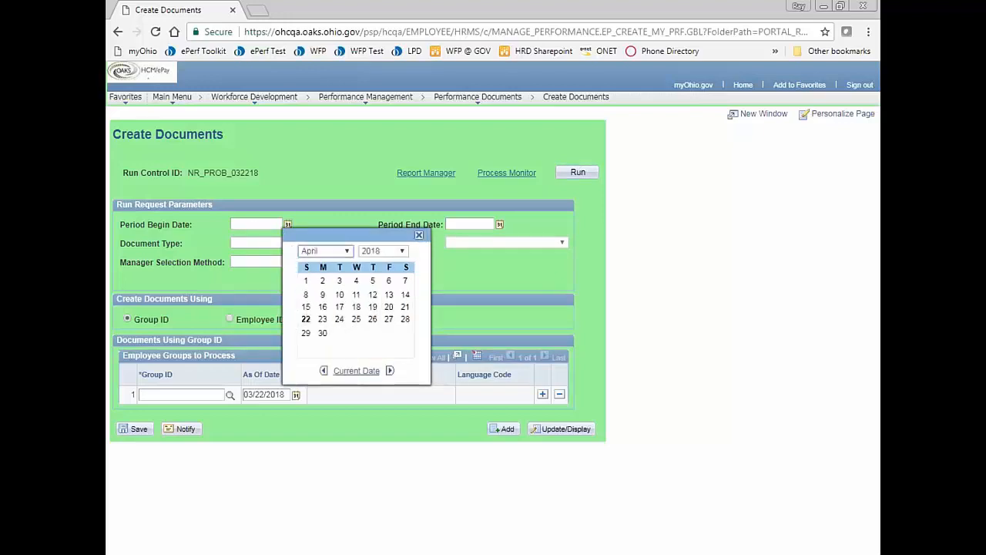
pyautogui.click(306, 280)
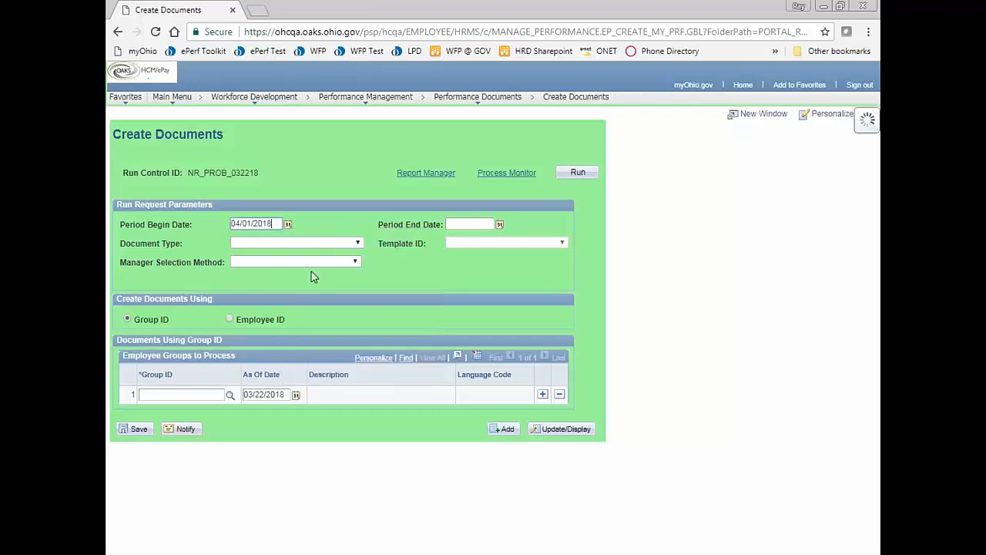
pyautogui.click(499, 225)
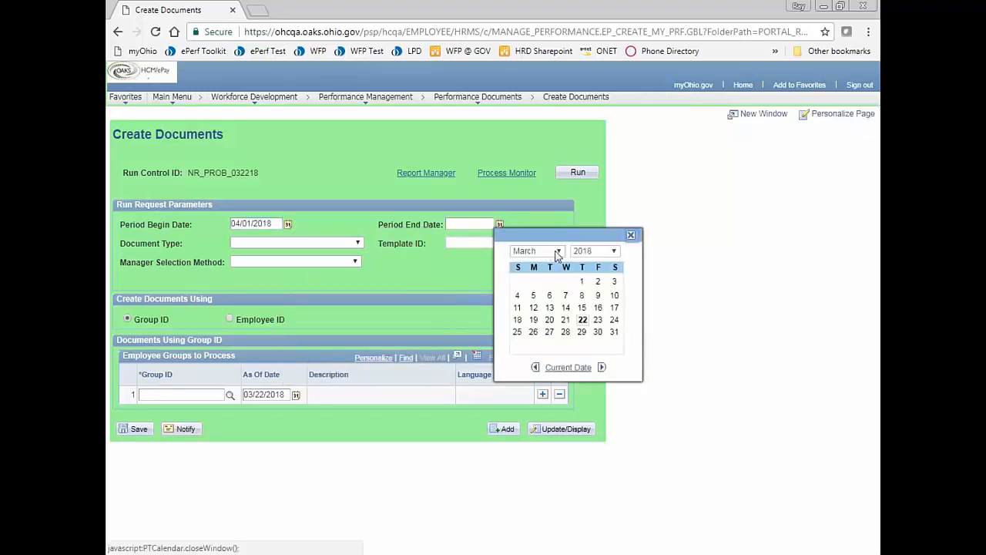
pyautogui.click(602, 255)
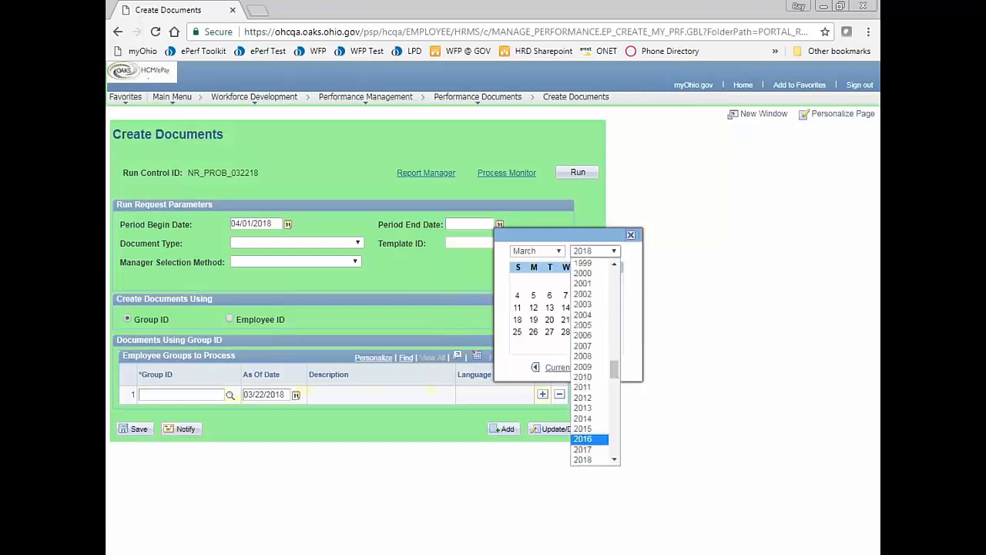
pyautogui.click(615, 460)
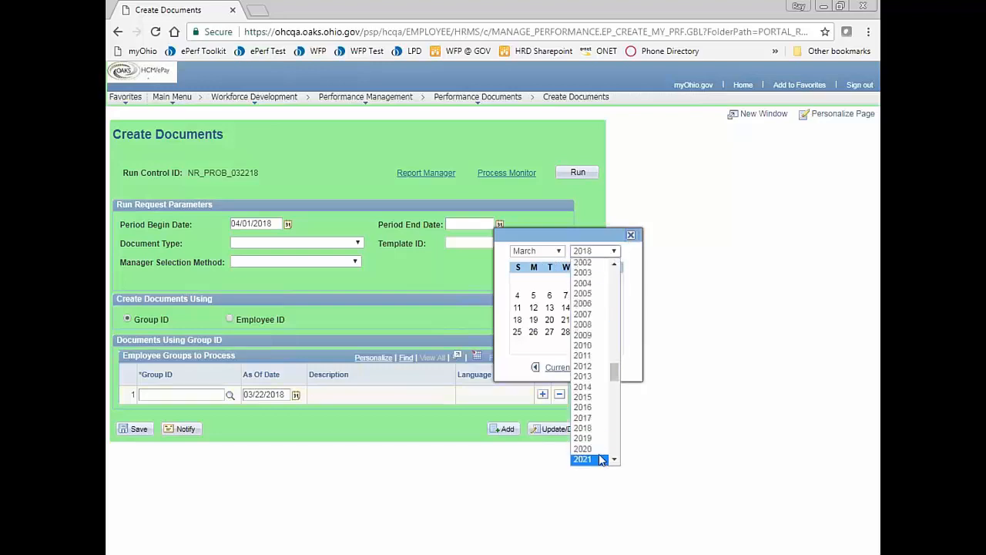
pyautogui.click(593, 457)
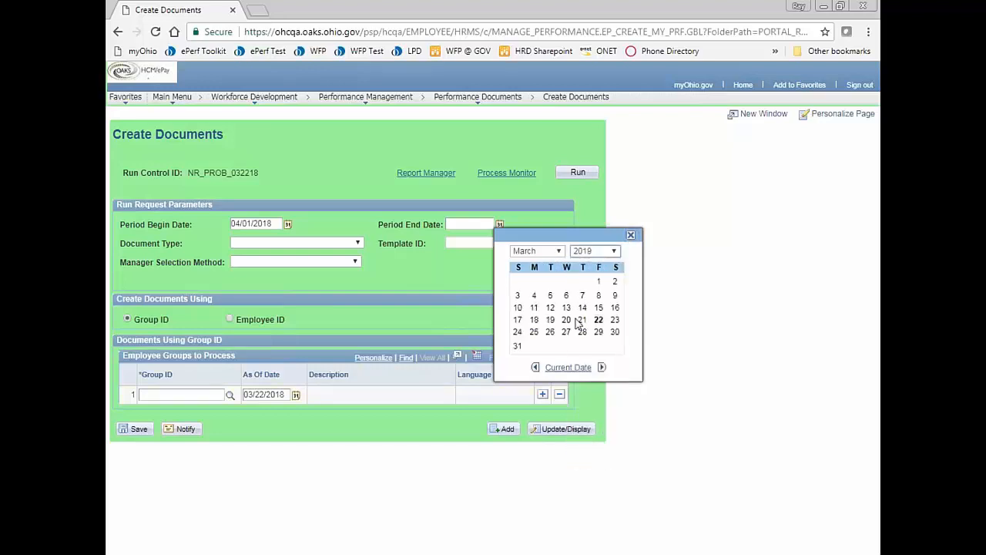
pyautogui.click(517, 348)
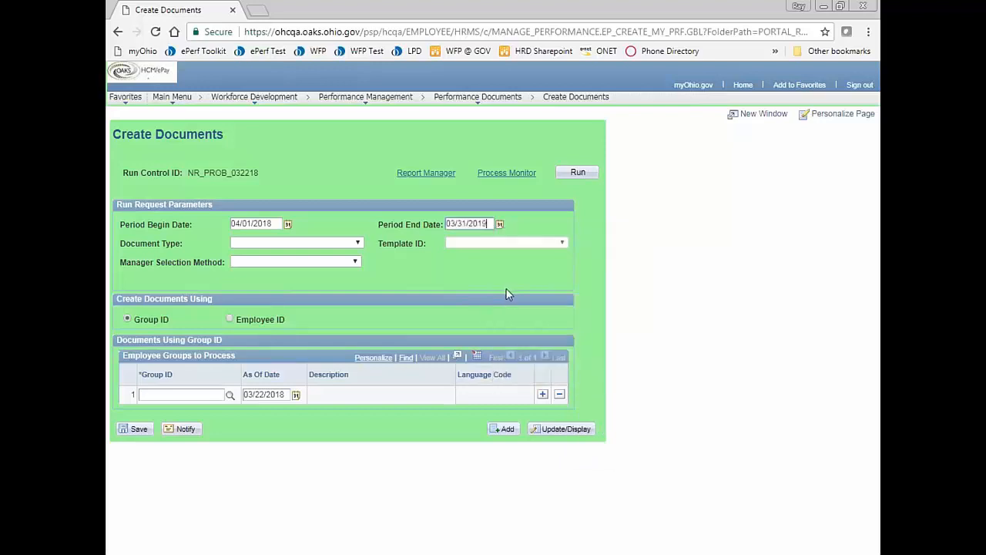
pyautogui.click(320, 247)
# - Choose PROBATIONARY REVIEW type, PROBATION PERFORMANCE REVIEW template, By Reports To Position, per employee
pyautogui.click(294, 282)
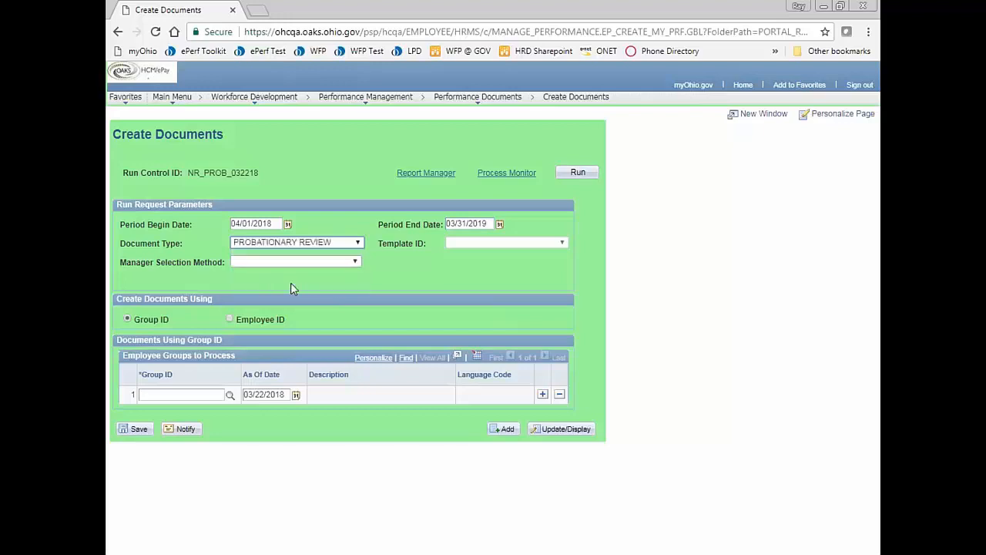
pyautogui.click(478, 243)
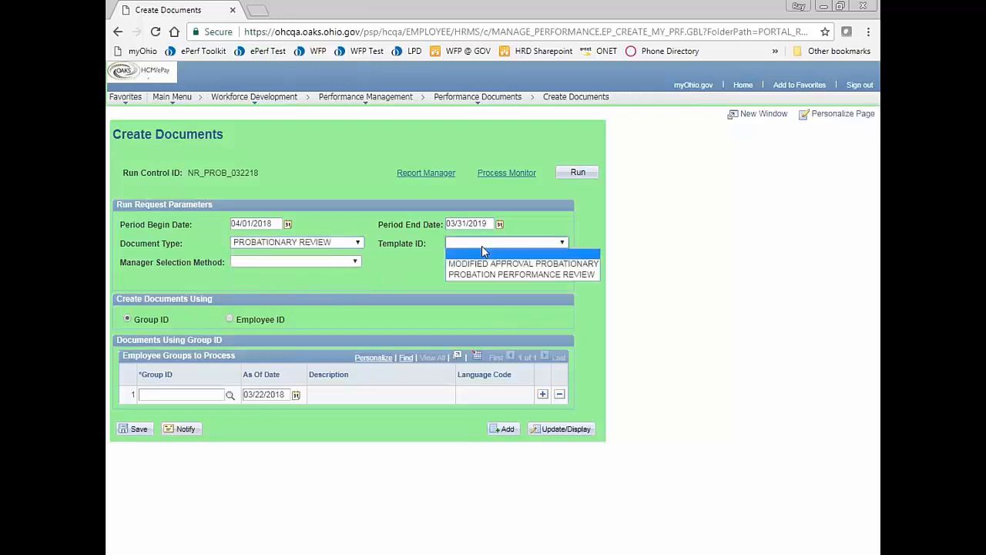
pyautogui.click(486, 275)
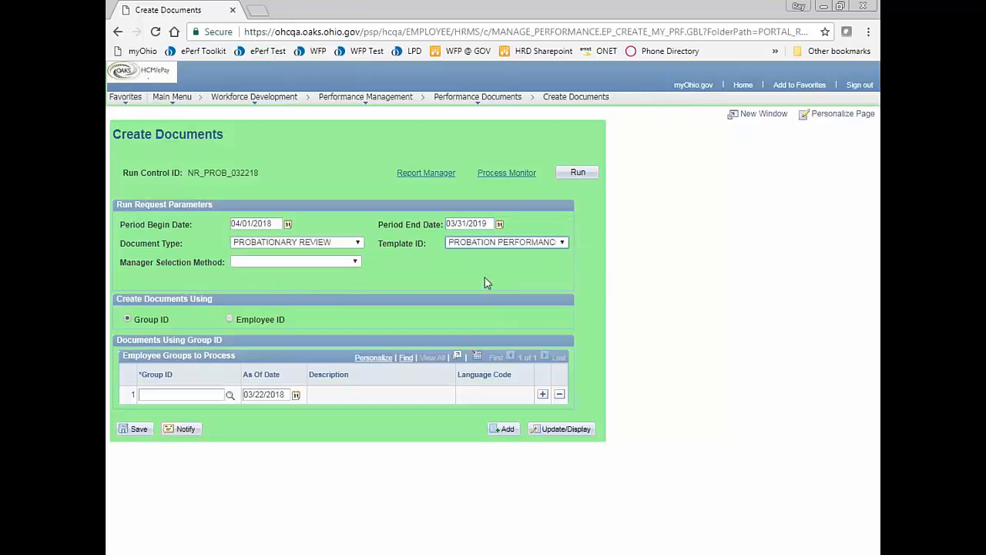
pyautogui.click(271, 263)
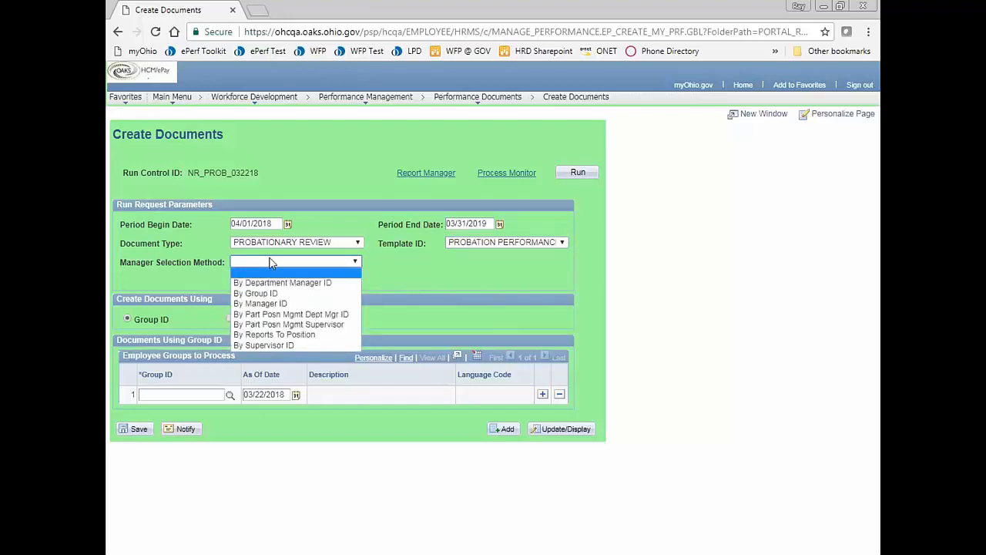
pyautogui.click(270, 336)
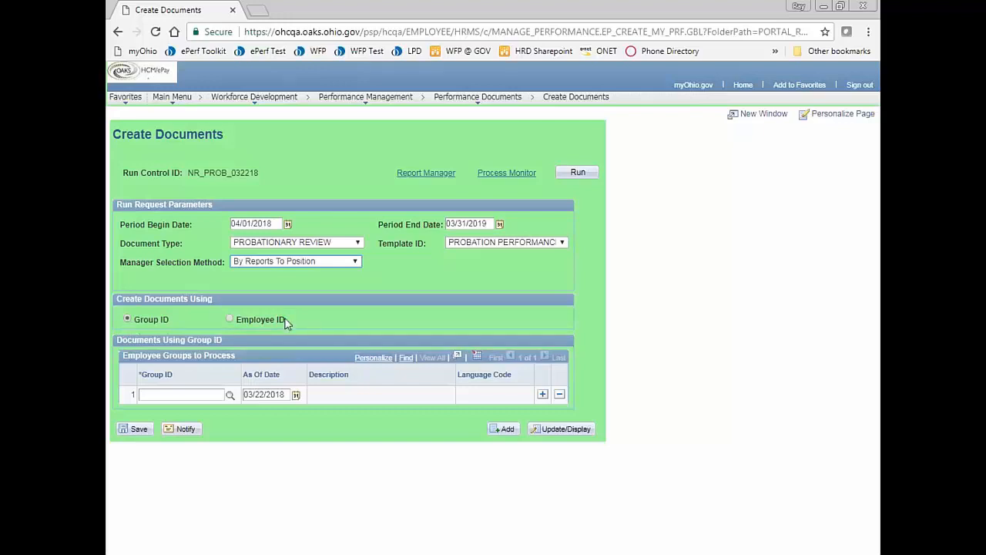
pyautogui.click(230, 318)
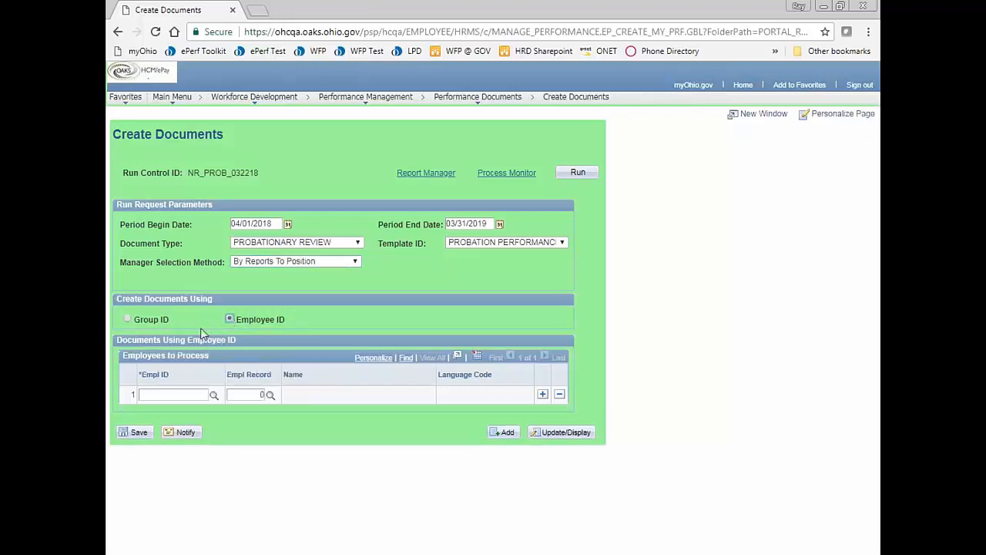
# - Add the employee's ID under Employees to Process and run the request
pyautogui.click(168, 395)
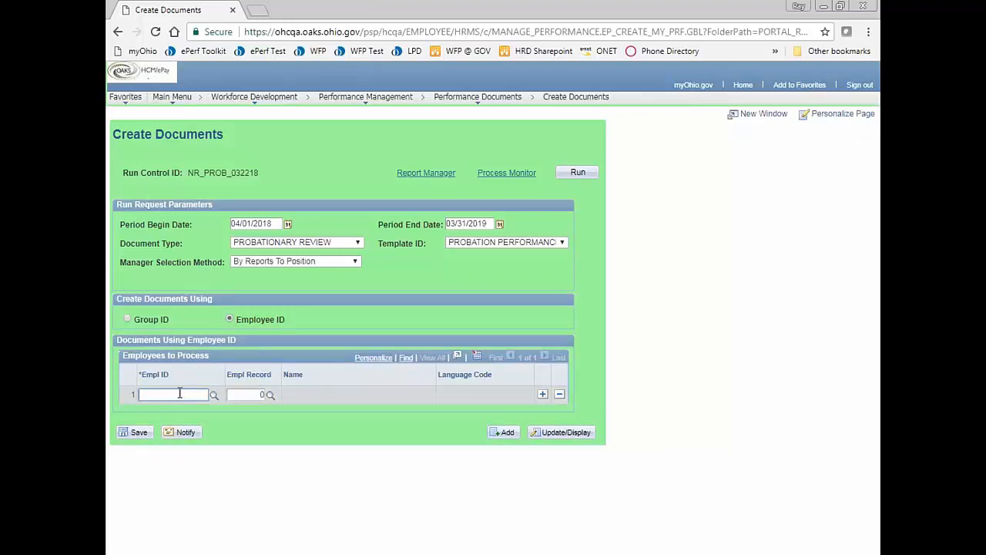
pyautogui.write('10122333')
pyautogui.press('Tab')
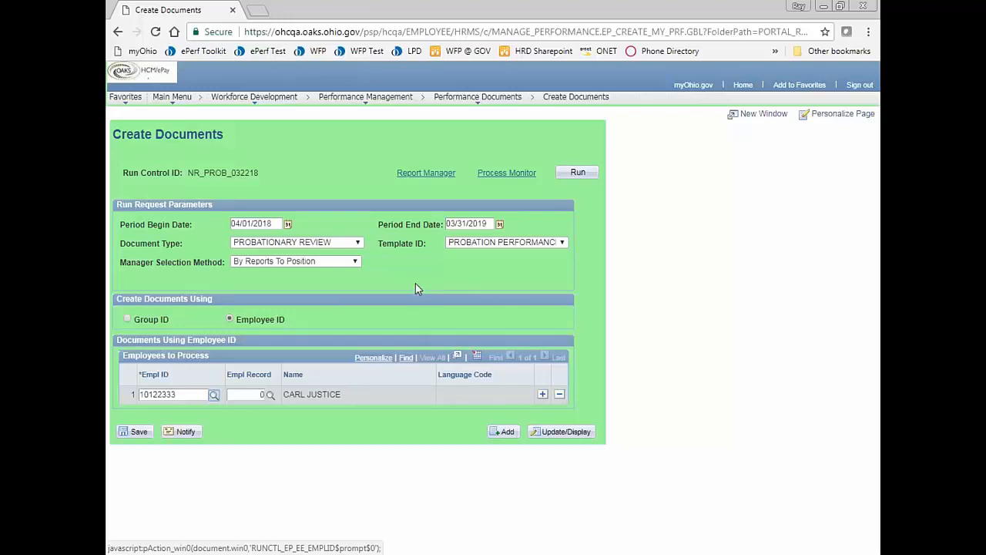
pyautogui.click(578, 173)
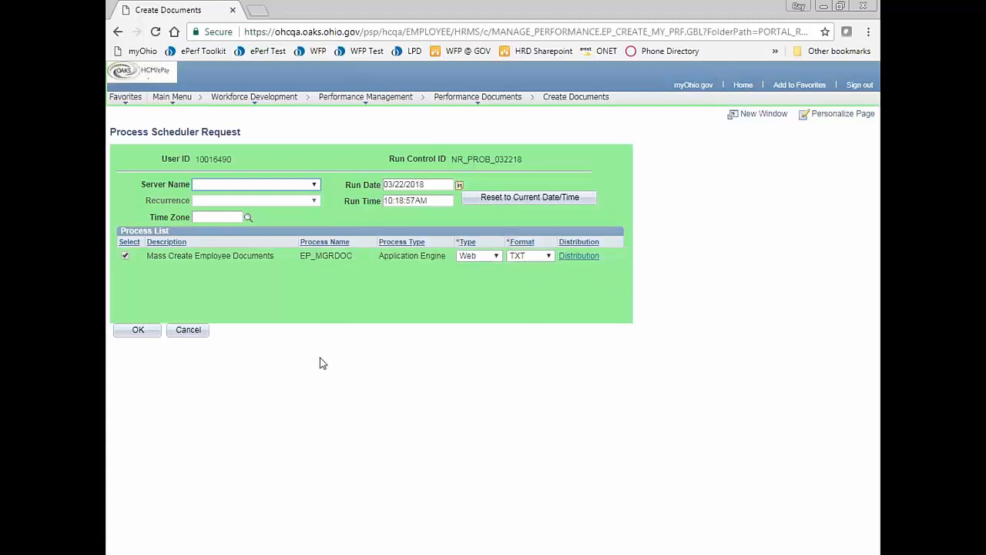
# - Confirm the EP_MGRDOC process request and go to Process Monitor
pyautogui.click(127, 337)
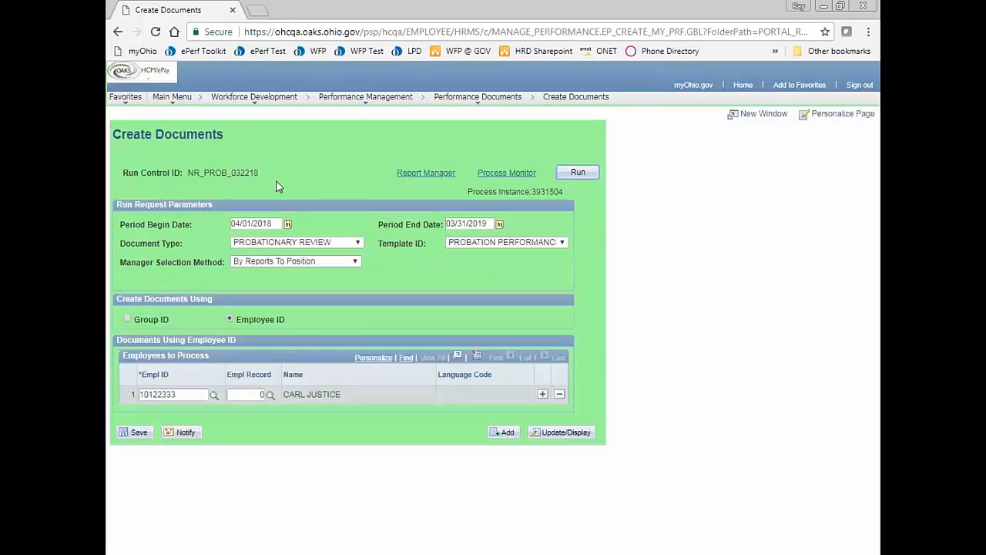
pyautogui.click(507, 173)
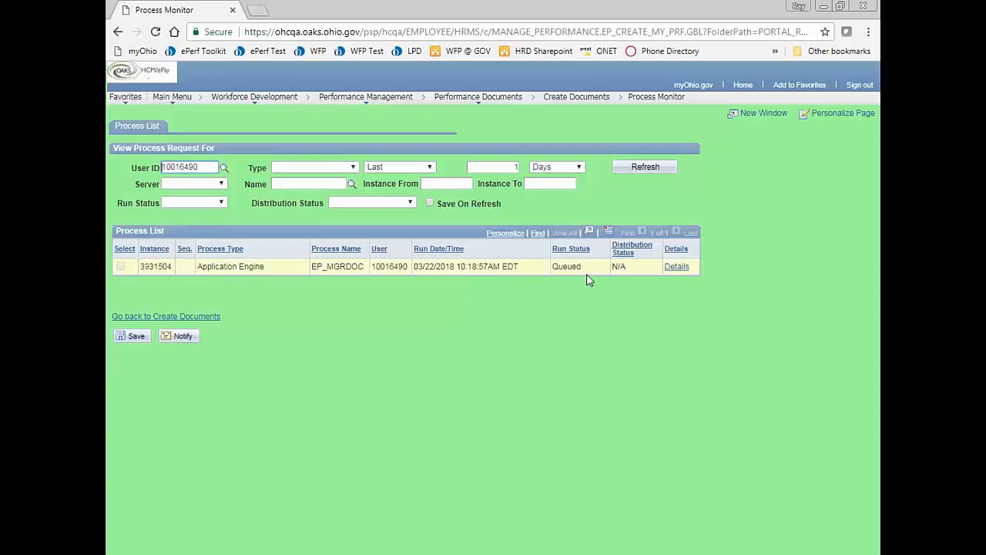
# - Refresh Process Monitor until instance 3931504 shows Success and Posted
pyautogui.click(635, 175)
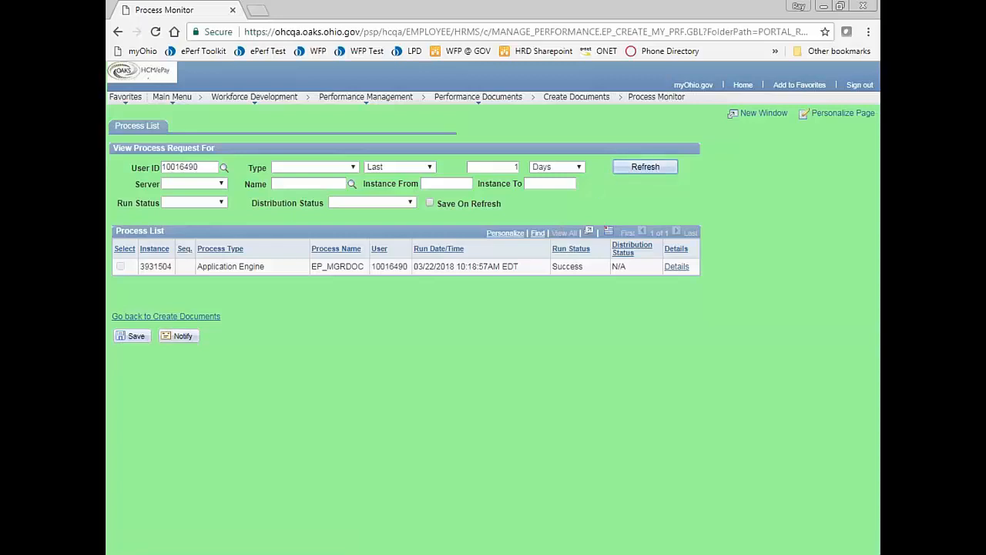
pyautogui.click(627, 172)
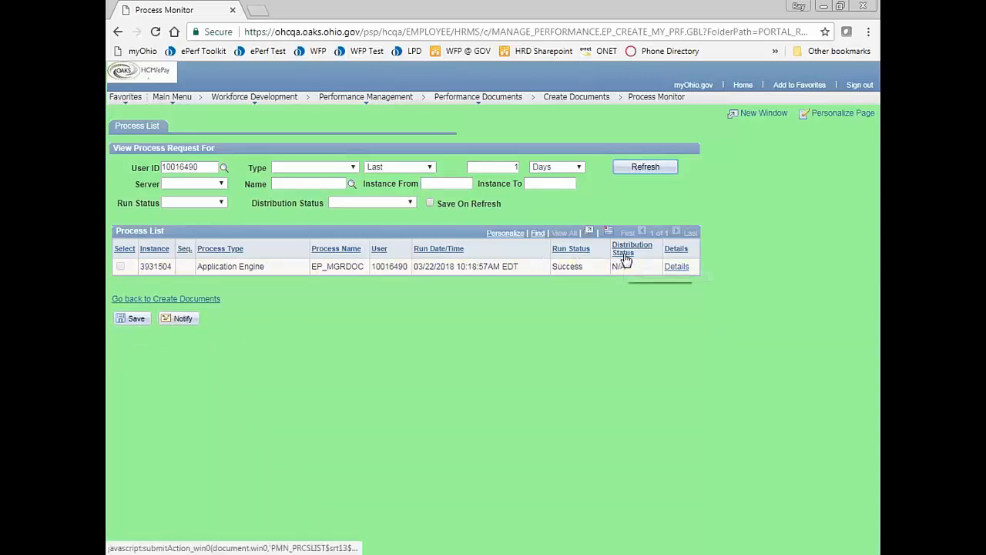
pyautogui.click(642, 169)
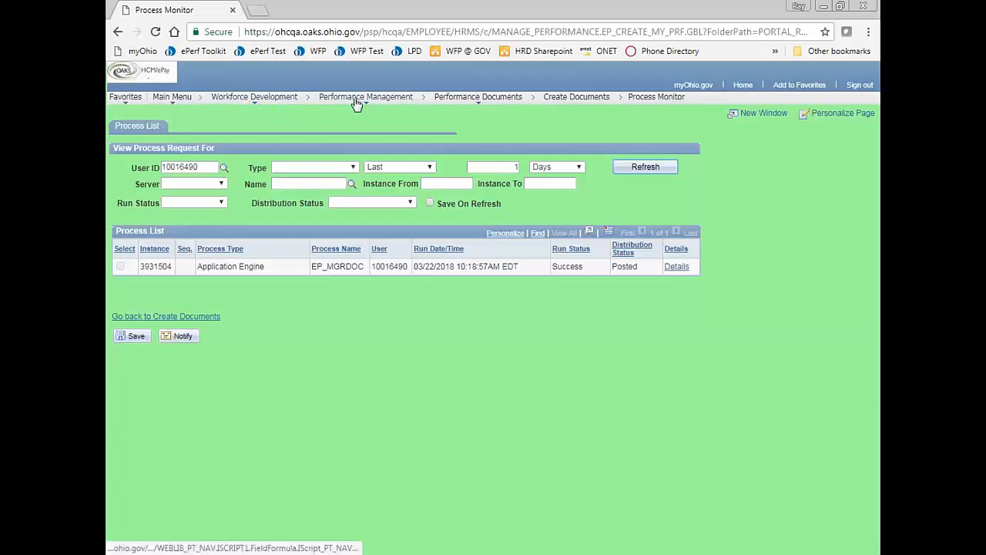
# - Look up View Document Creation Results for run control NR_PROB_032218
pyautogui.moveTo(365, 100)
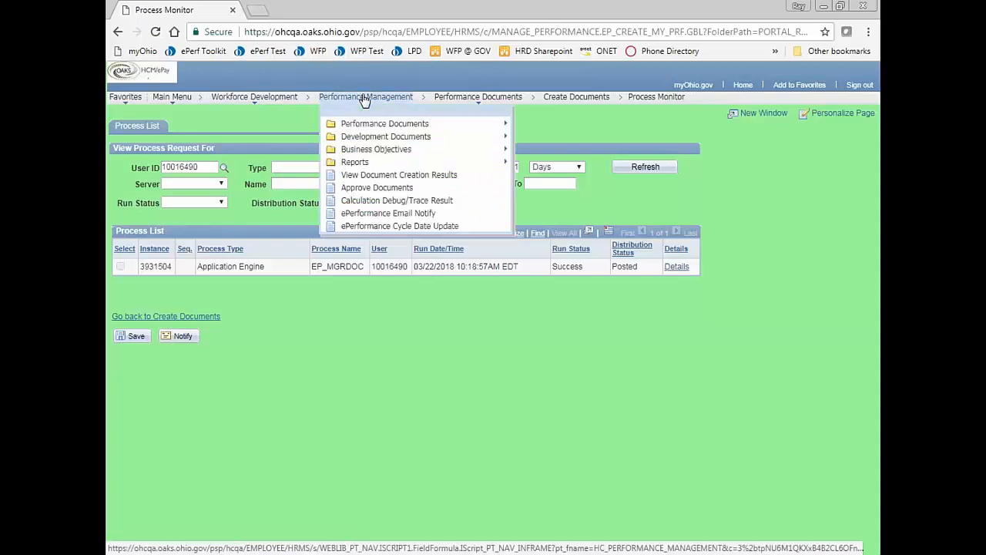
pyautogui.click(367, 176)
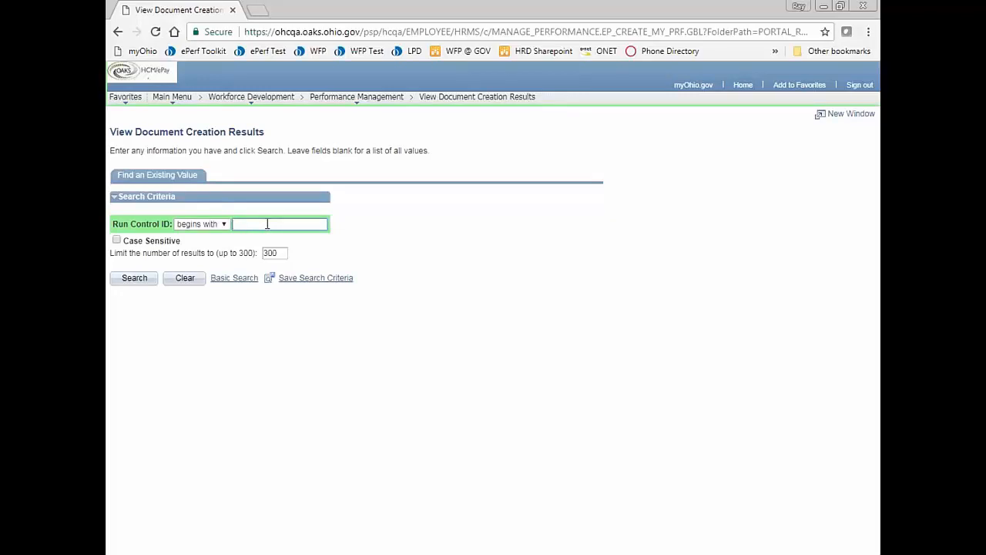
pyautogui.write('NR_PROB_032218')
pyautogui.click(134, 278)
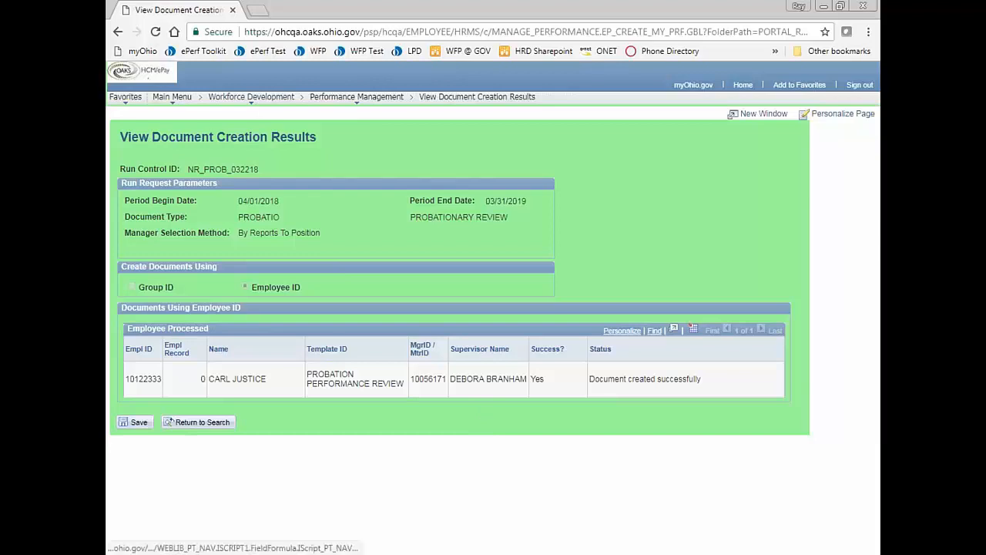
# - In View Documents, search PROBATIONARY REVIEW documents by the employee's first and last name
pyautogui.click(259, 100)
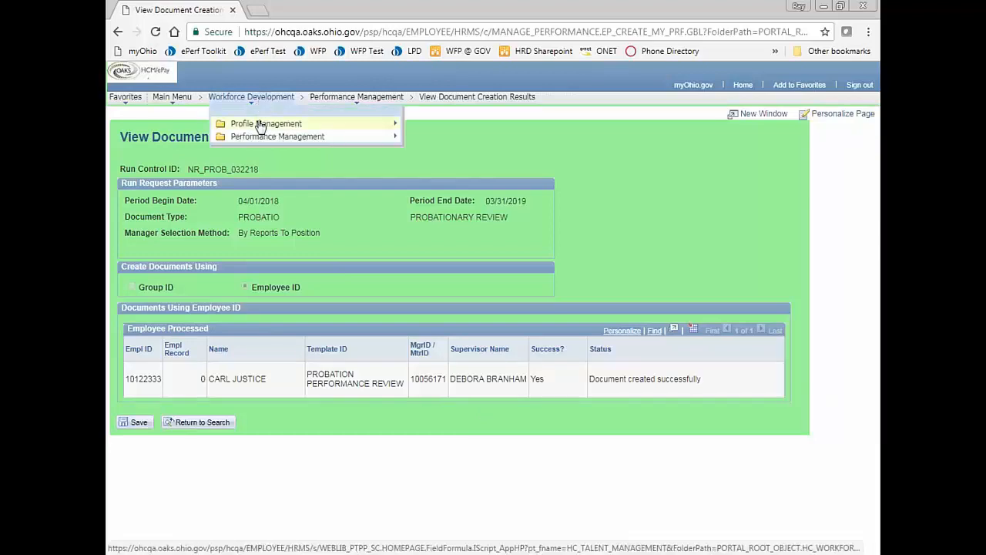
pyautogui.moveTo(254, 139)
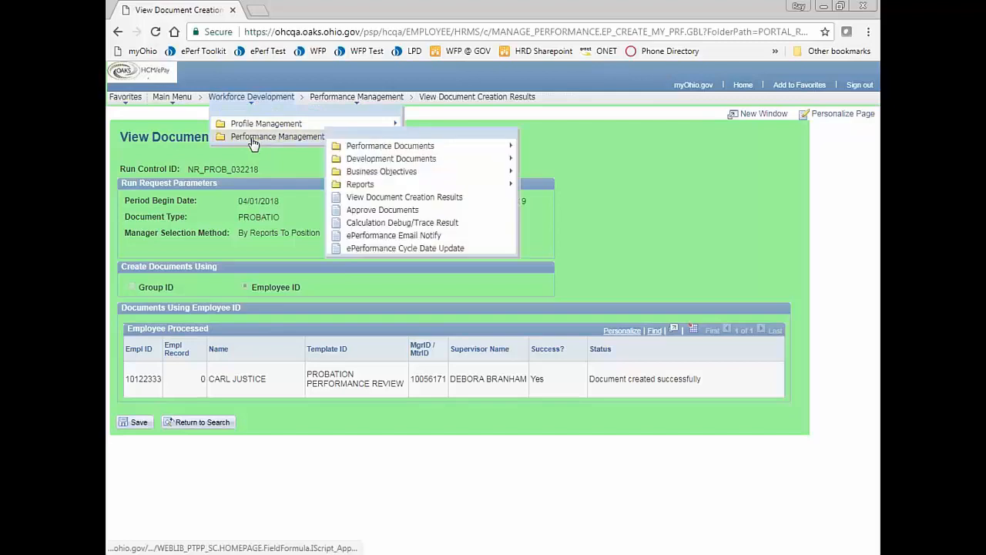
pyautogui.click(373, 148)
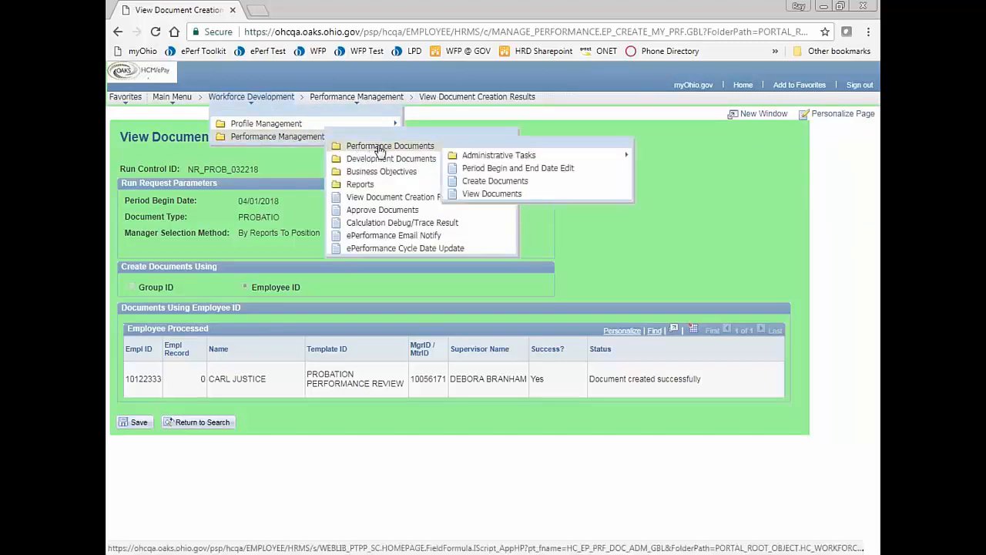
pyautogui.click(489, 195)
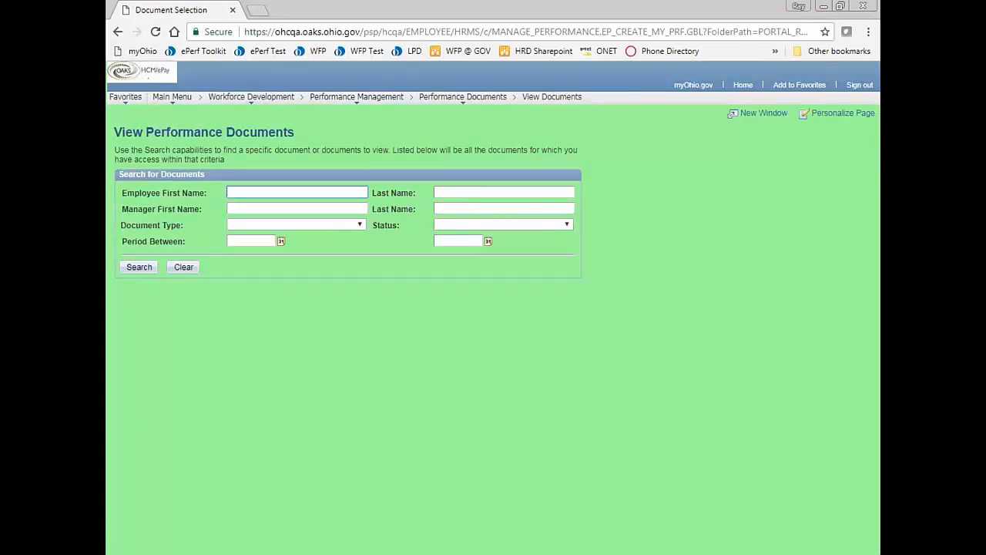
pyautogui.click(467, 190)
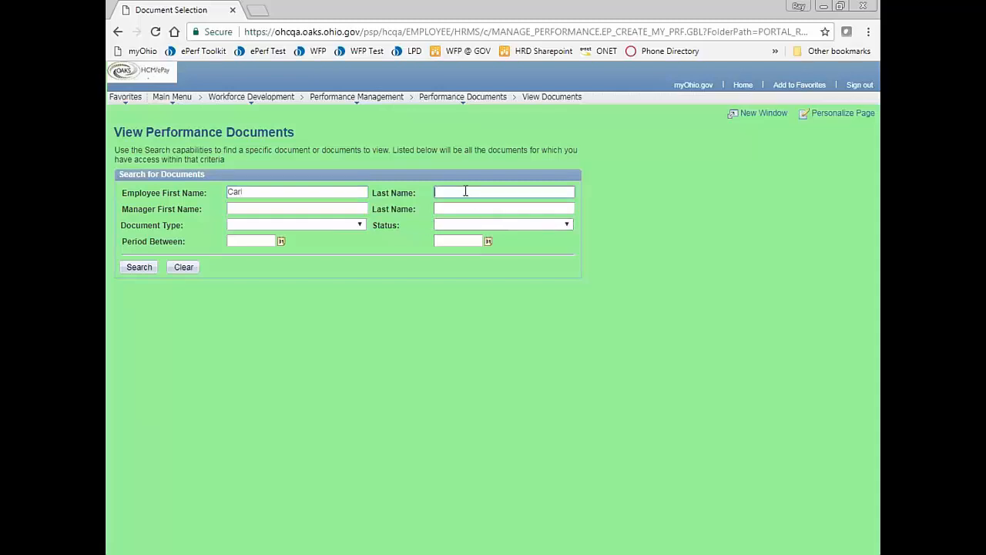
pyautogui.click(251, 225)
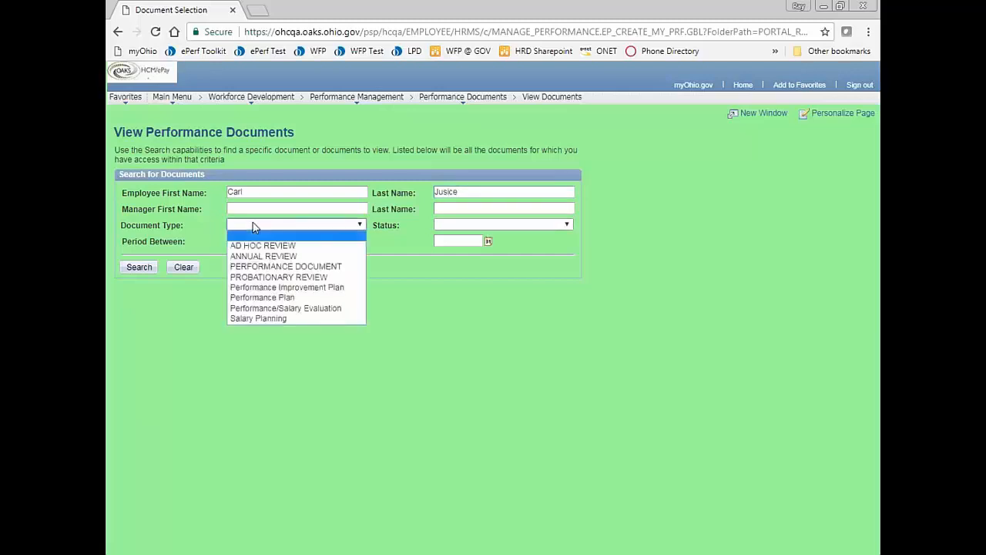
pyautogui.click(253, 278)
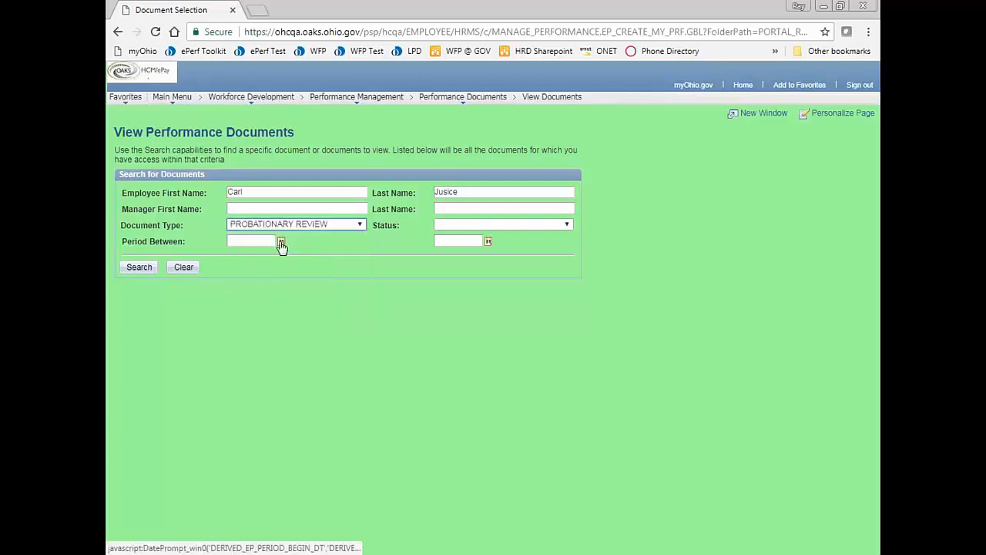
pyautogui.click(143, 269)
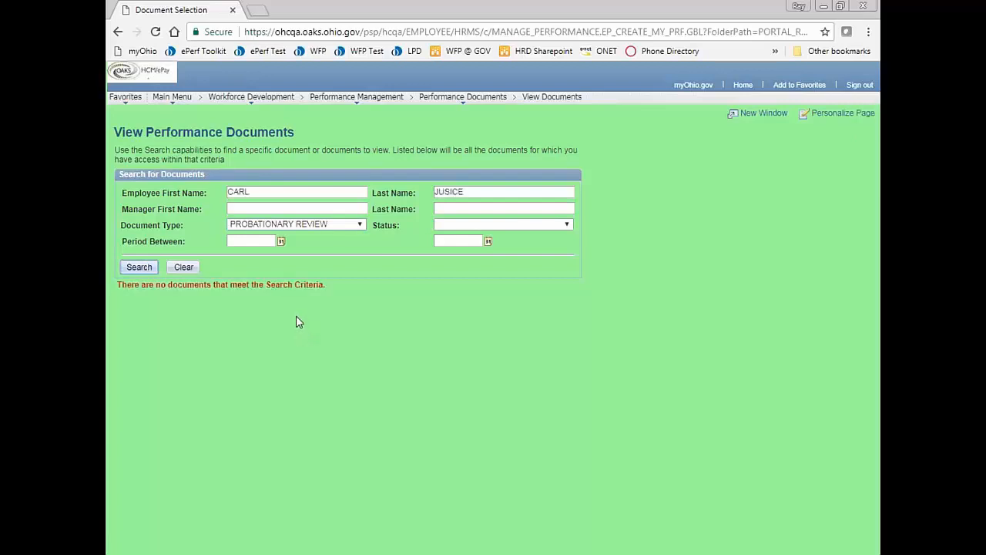
# - Fix the misspelled last name and repeat the search
pyautogui.click(517, 191)
pyautogui.press('BackSpace')
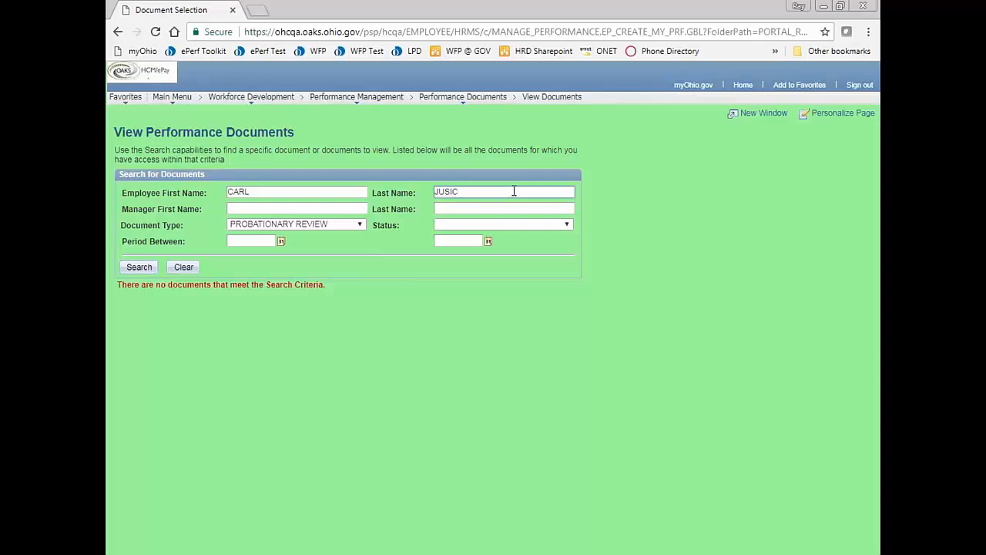
pyautogui.press('BackSpace')
pyautogui.press('BackSpace')
pyautogui.press('BackSpace')
pyautogui.click(140, 268)
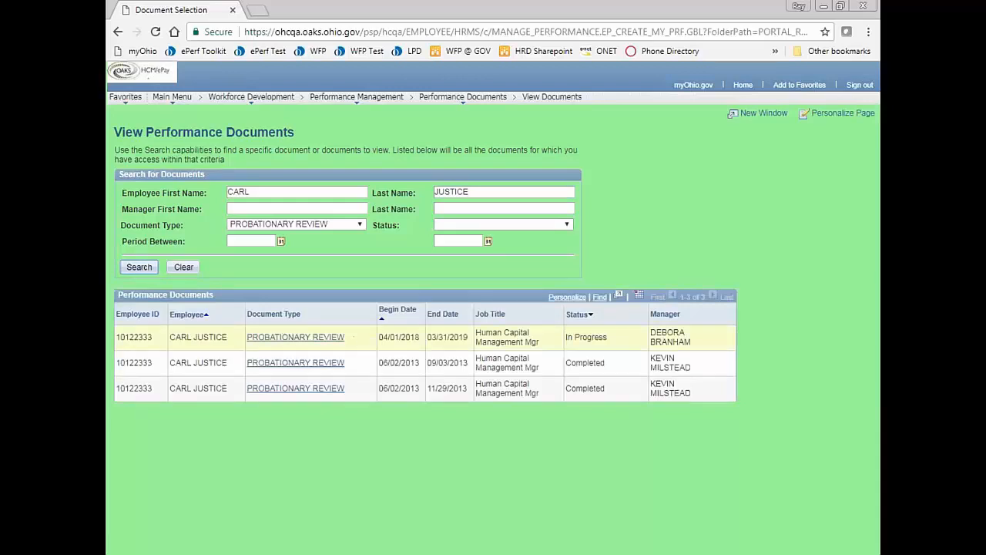
# - Open the In Progress 04/01/2018–03/31/2019 PROBATIONARY REVIEW document's details
pyautogui.click(297, 339)
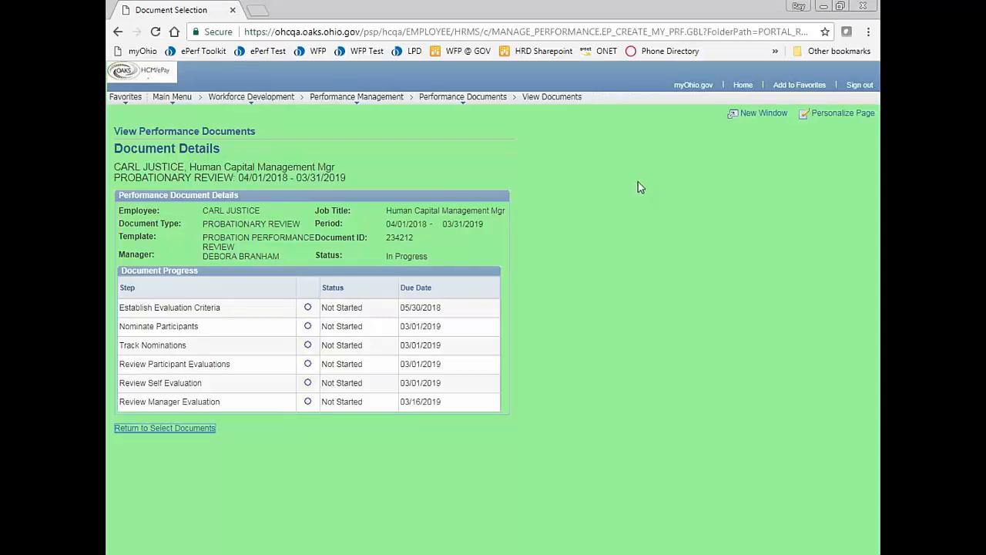
pyautogui.click(859, 86)
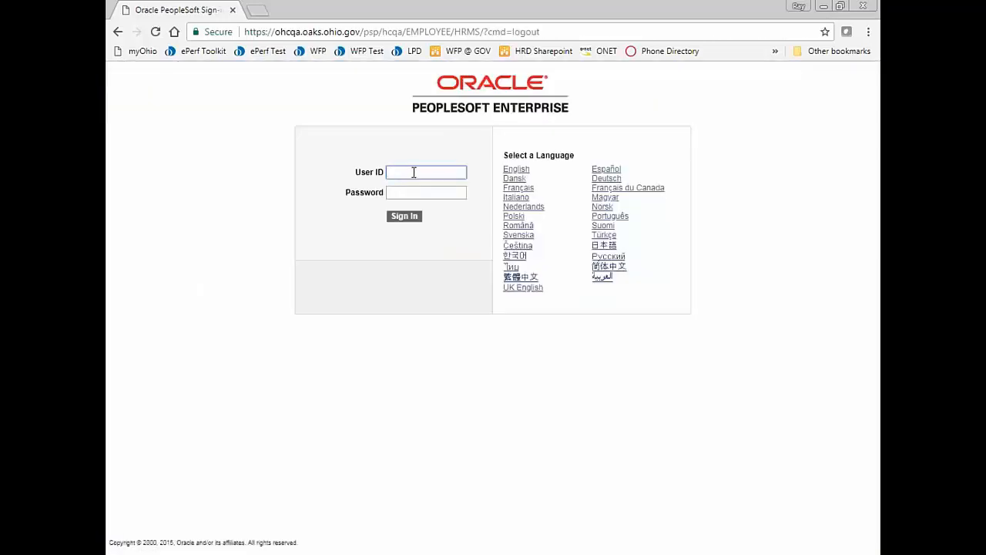
pyautogui.write('10056171')
pyautogui.click(406, 193)
pyautogui.write('•••••••••••')
pyautogui.press('Return')
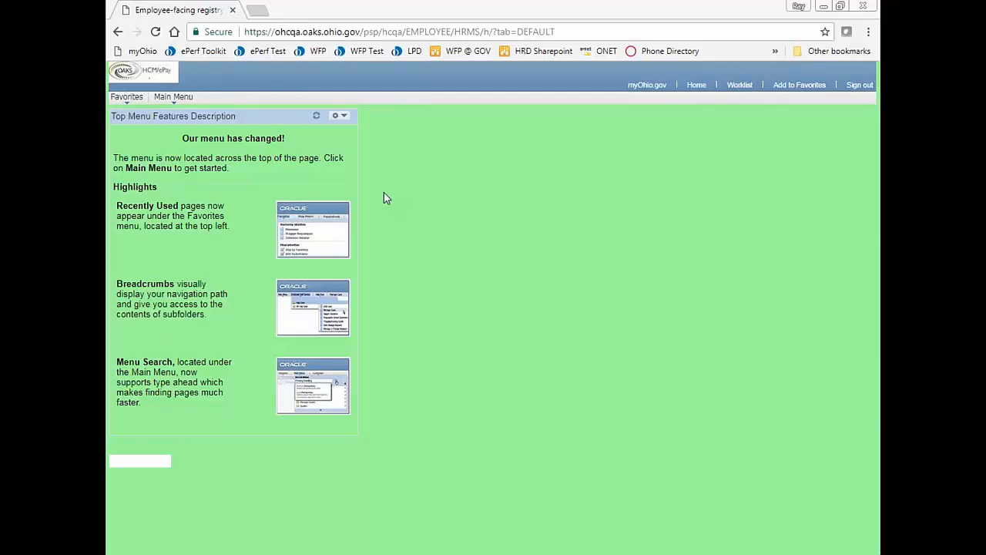
# - From Manager Self Service Current Documents, open the PROBATIONARY REVIEW and start Establish Evaluation Criteria
pyautogui.click(174, 99)
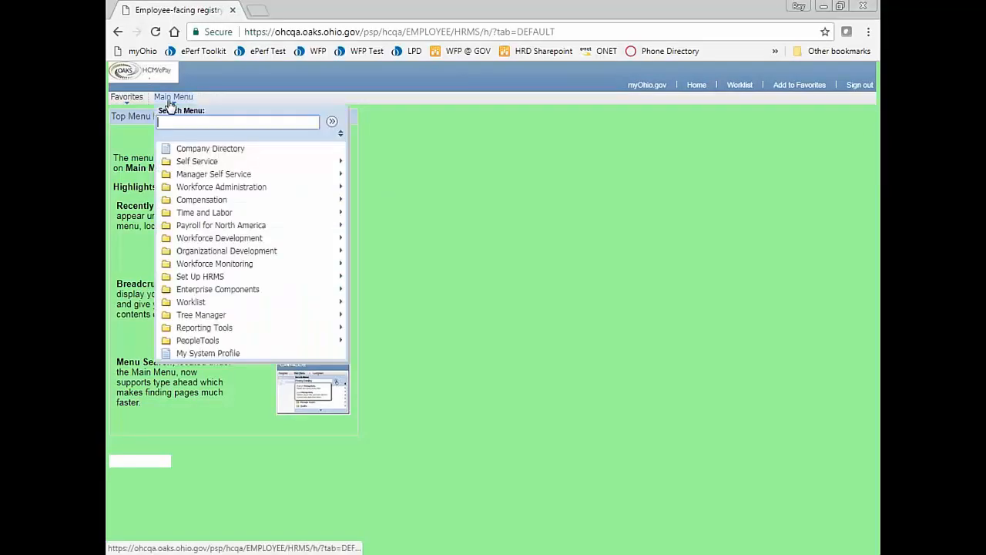
pyautogui.click(201, 179)
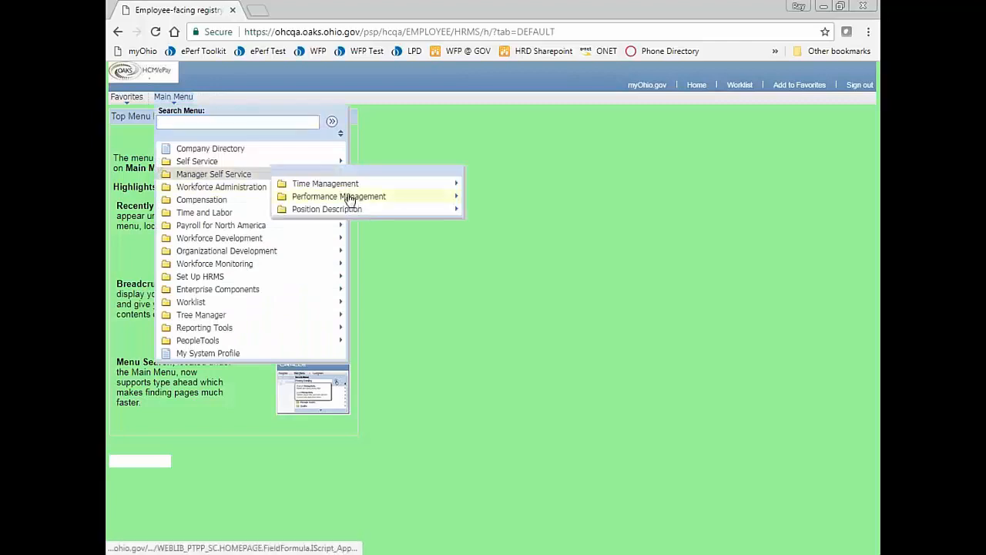
pyautogui.click(349, 198)
pyautogui.click(419, 206)
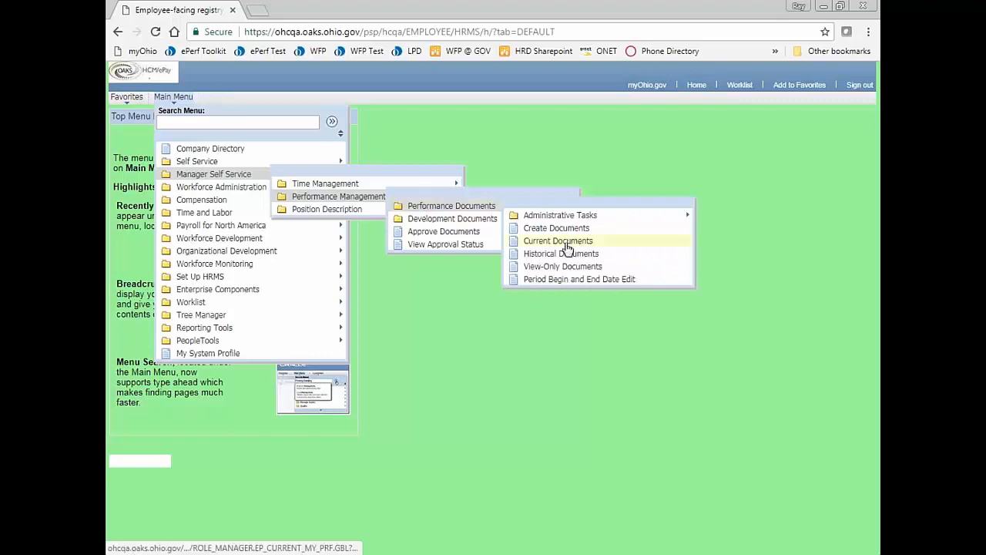
pyautogui.click(567, 241)
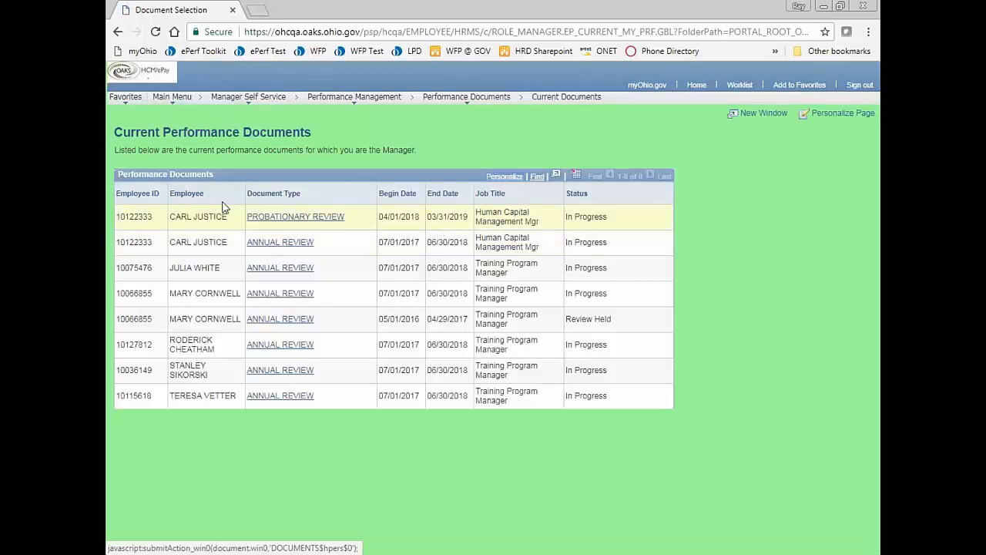
pyautogui.click(262, 218)
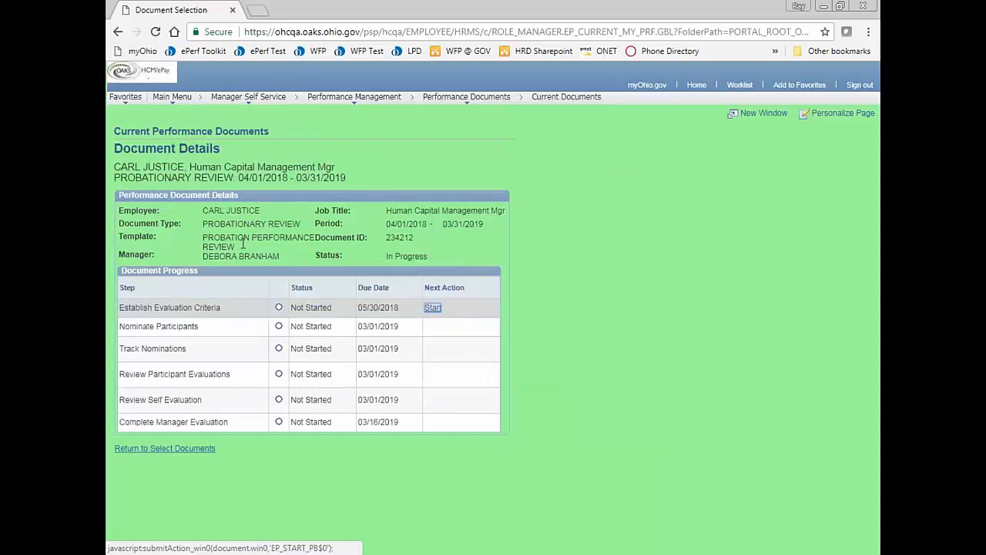
pyautogui.click(432, 309)
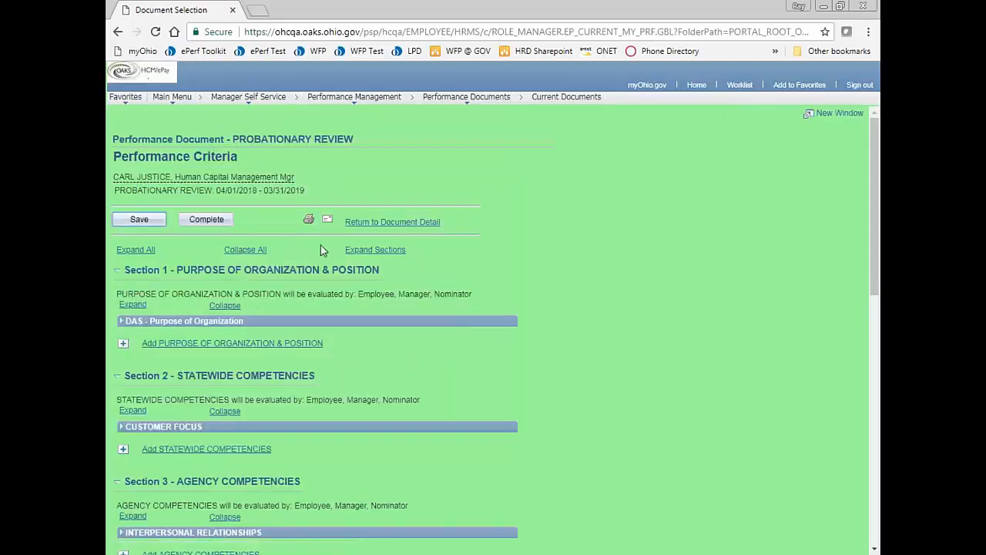
# - Expand all performance criteria sections and review the competencies in Sections 1–8
pyautogui.click(134, 250)
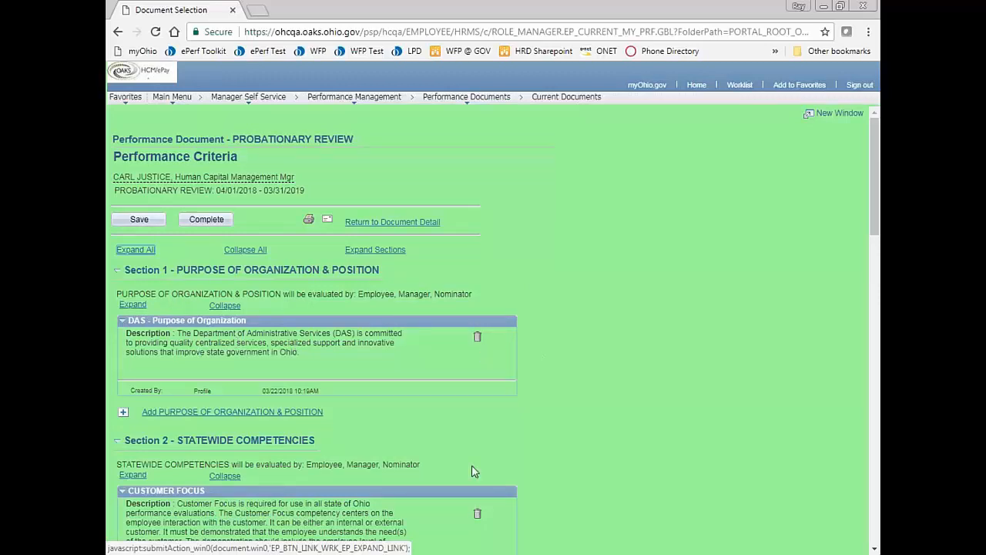
pyautogui.scroll(-3, 560, 337)
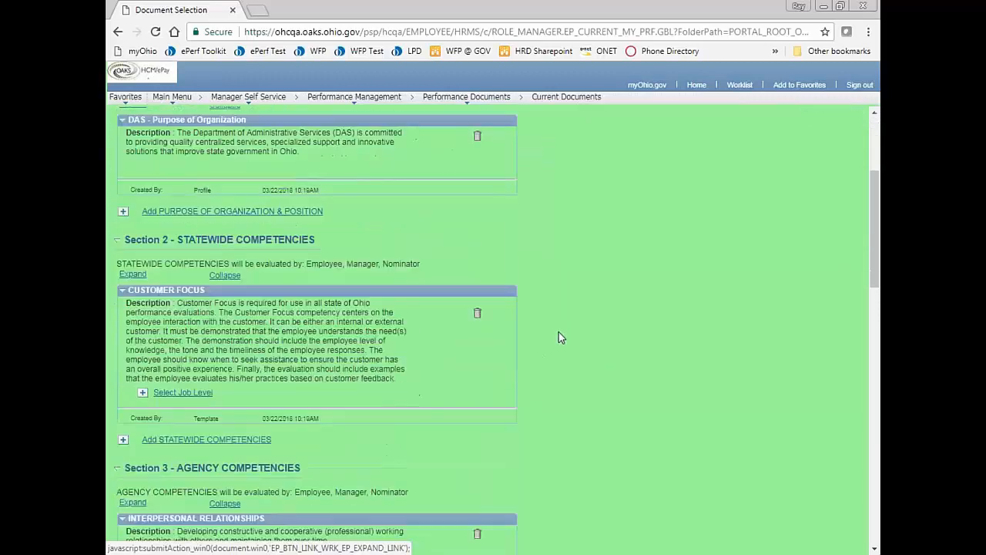
pyautogui.scroll(-2, 559, 337)
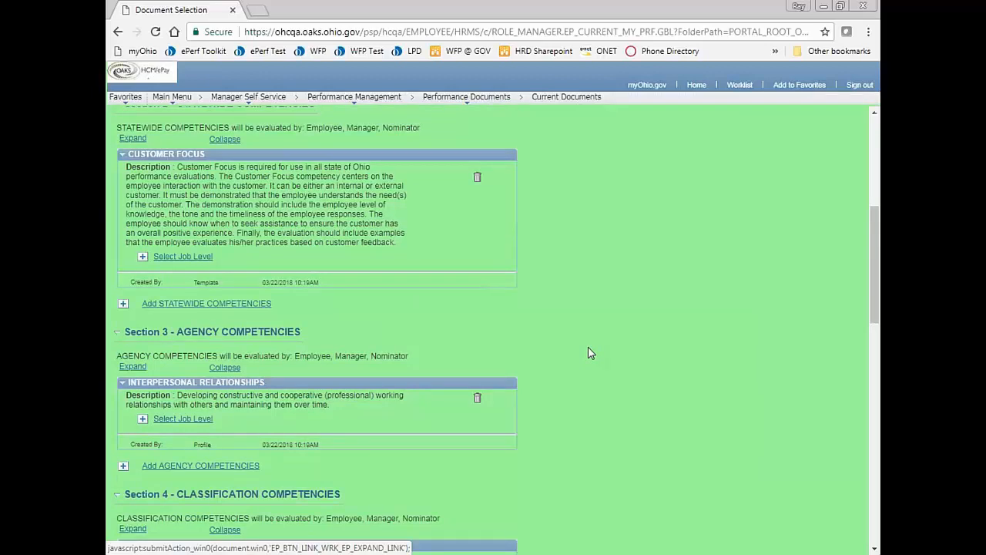
pyautogui.scroll(-3, 591, 353)
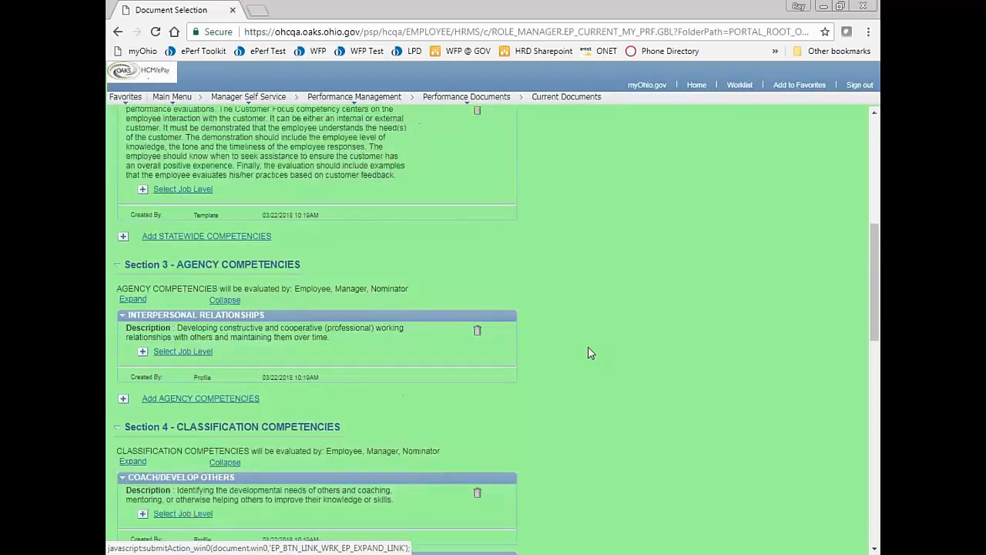
pyautogui.scroll(-1, 590, 353)
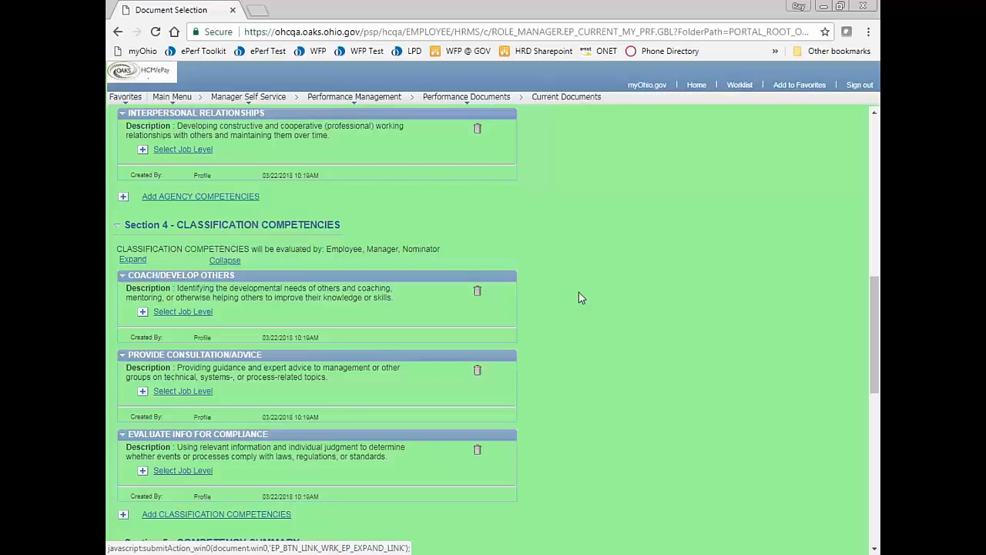
pyautogui.scroll(-4, 582, 298)
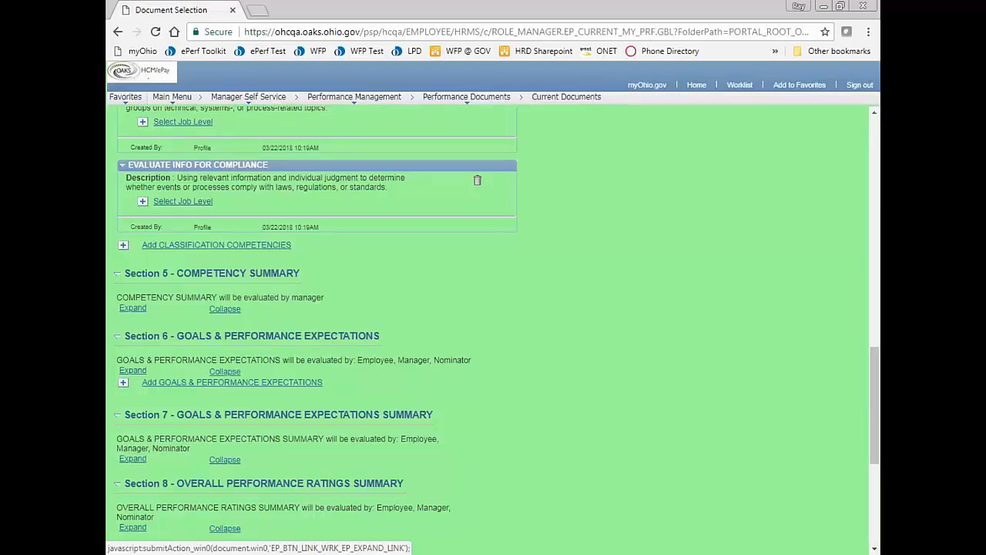
pyautogui.scroll(11, 487, 324)
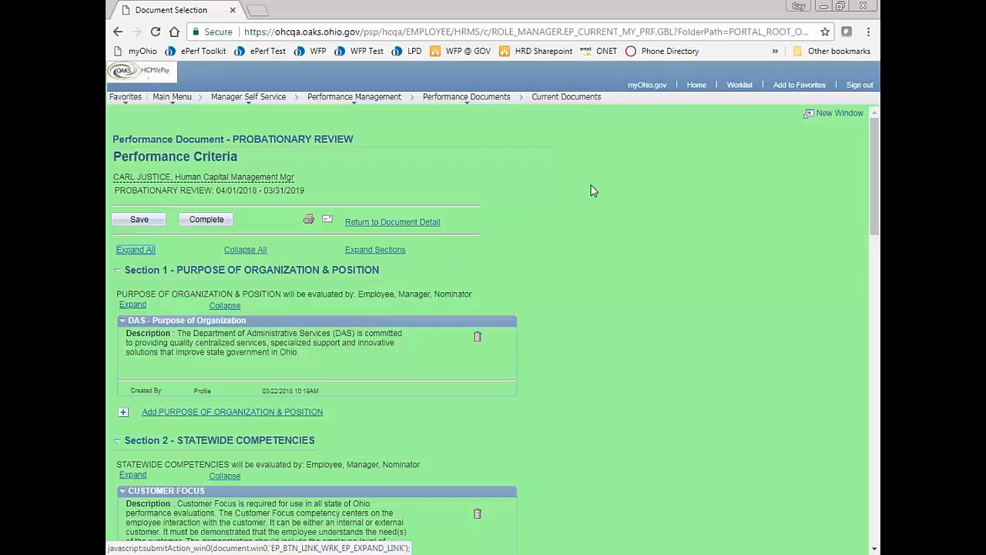
# - Sign out, then sign back in with a different user ID and password
pyautogui.click(853, 86)
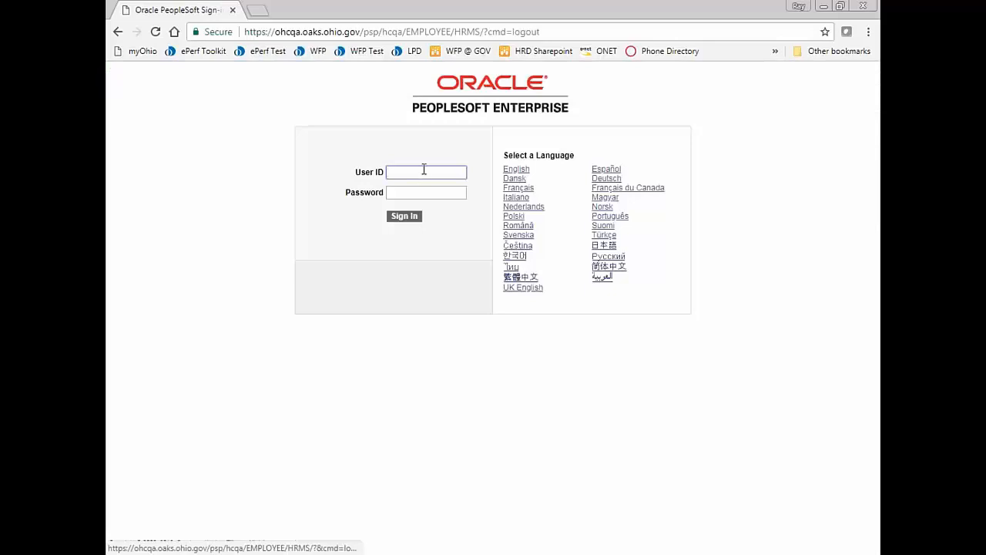
pyautogui.write('100')
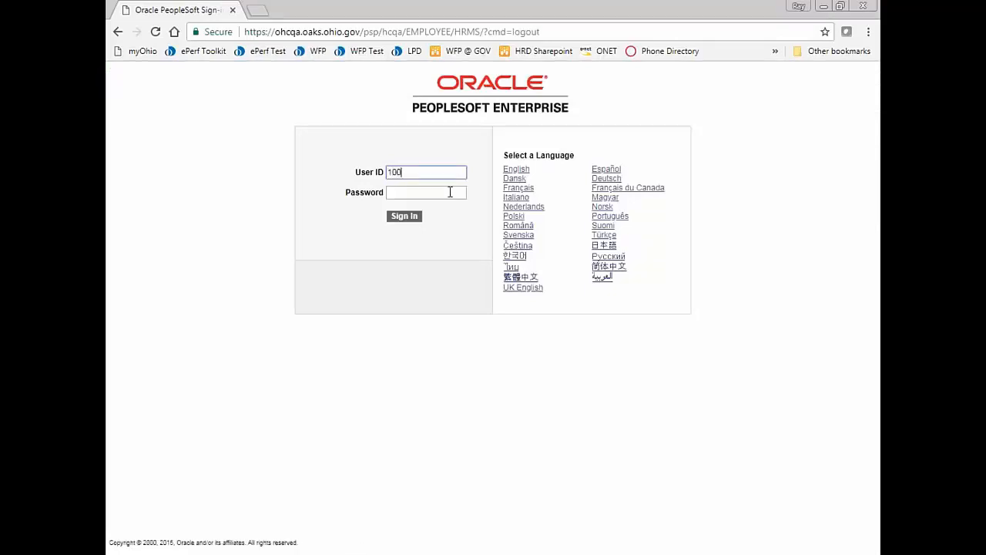
pyautogui.write('16490')
pyautogui.click(450, 192)
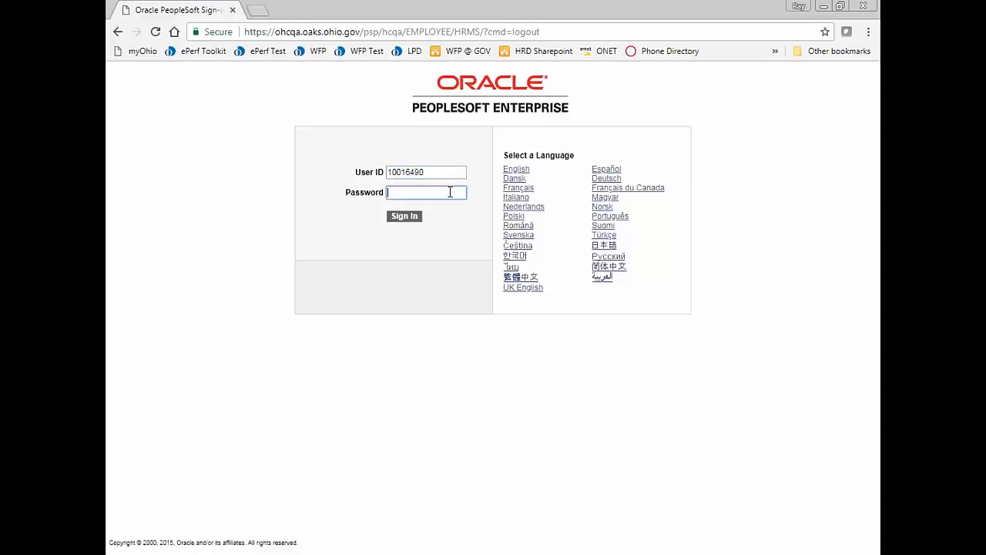
pyautogui.write('************')
pyautogui.press('Return')
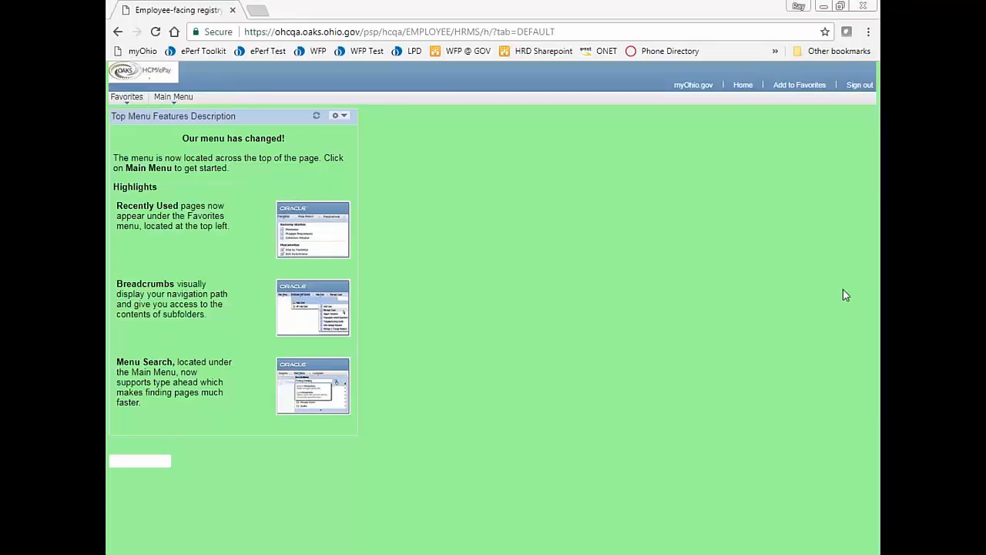
# - Navigate to Workforce Development > Performance Management > Performance Documents > Create Documents
pyautogui.click(684, 28)
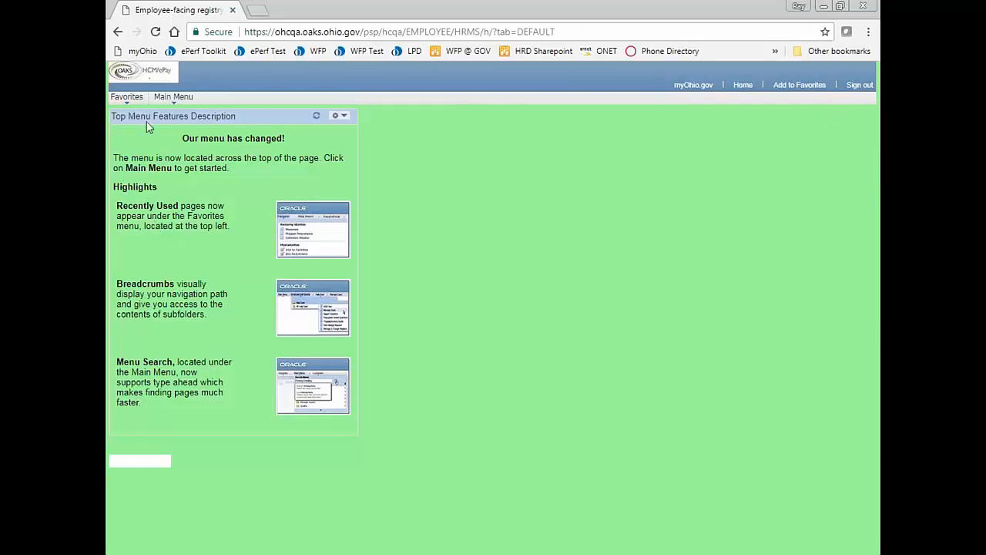
pyautogui.click(173, 100)
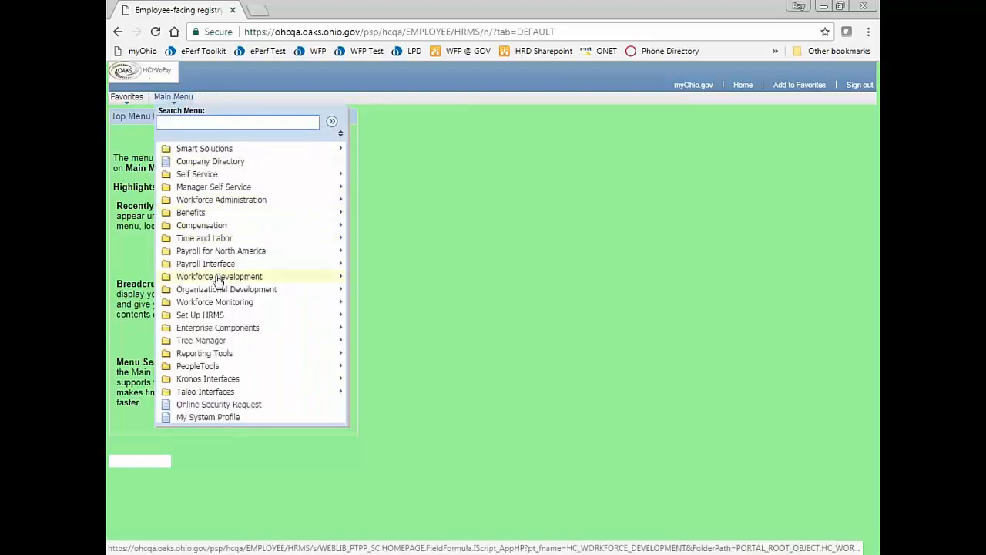
pyautogui.moveTo(267, 279)
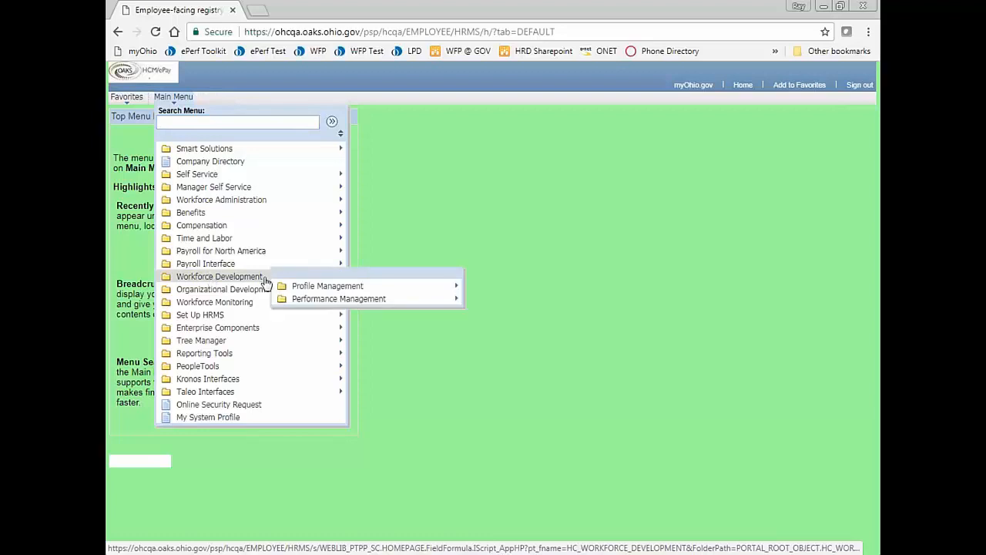
pyautogui.moveTo(317, 305)
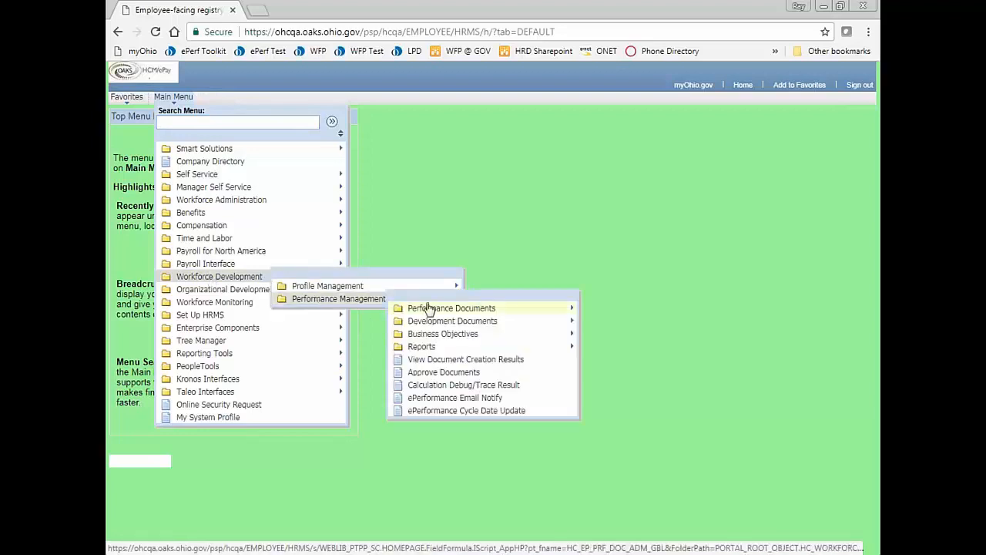
pyautogui.moveTo(436, 313)
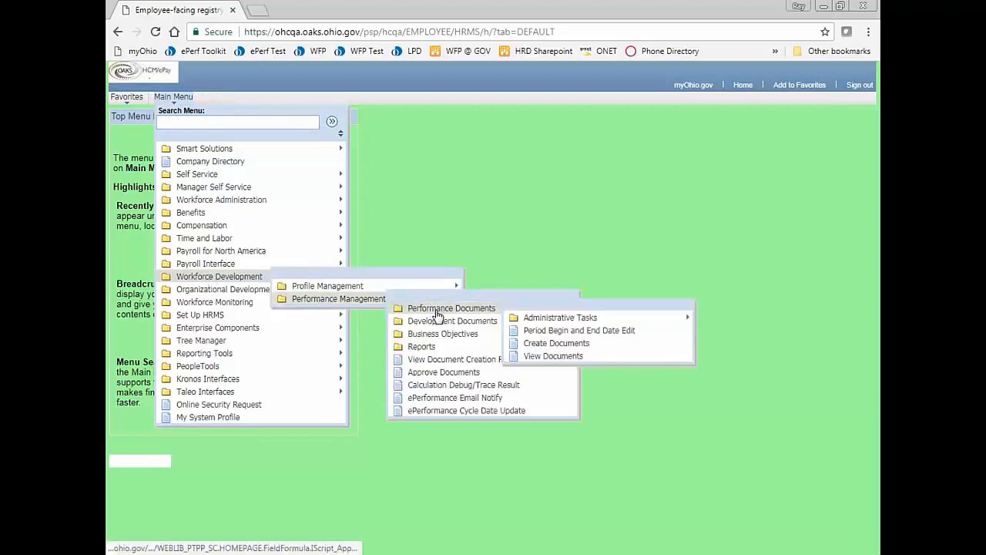
pyautogui.click(539, 343)
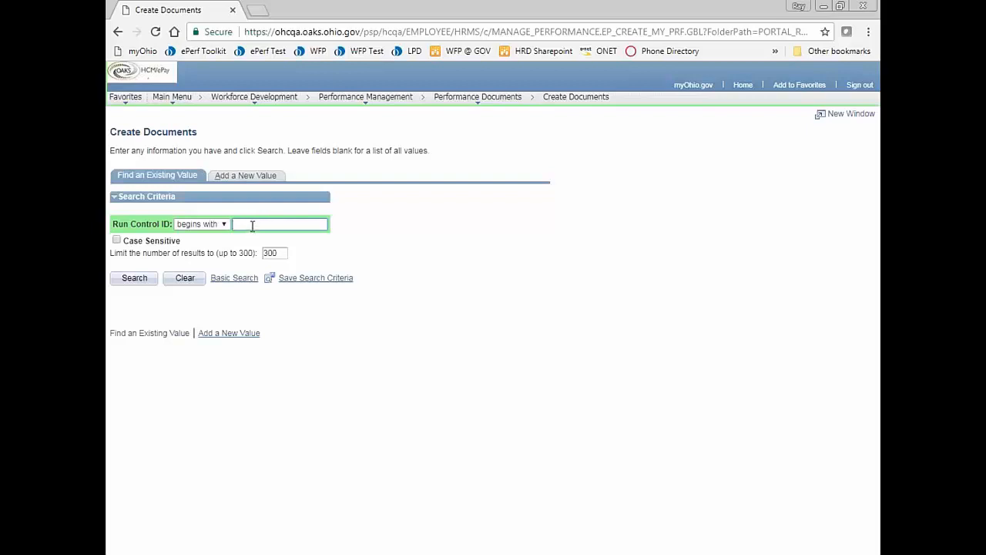
# - Add a new Create Documents run control with ID RJ_ACC_PERM
pyautogui.click(247, 177)
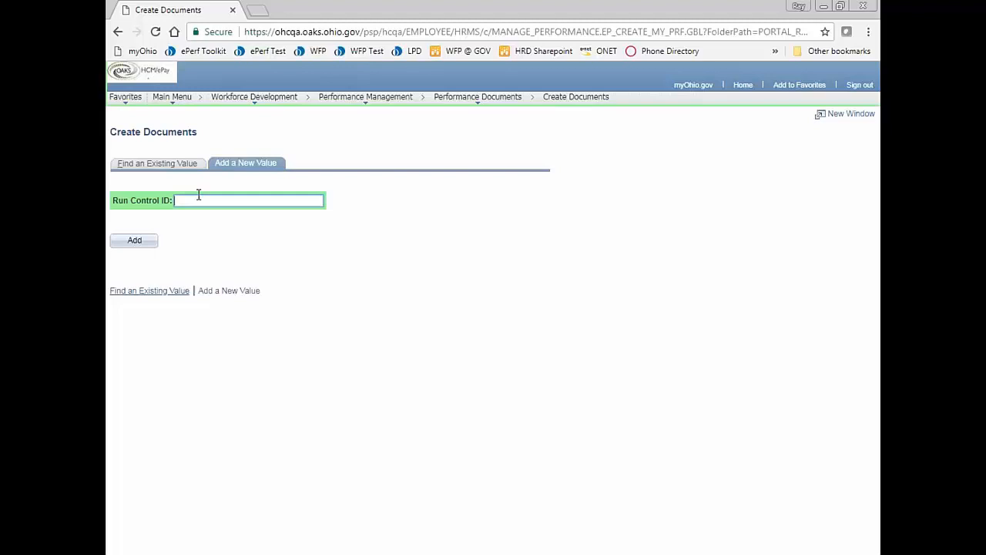
pyautogui.write('RJ')
pyautogui.write('_AGC')
pyautogui.write('_PERM')
pyautogui.click(130, 246)
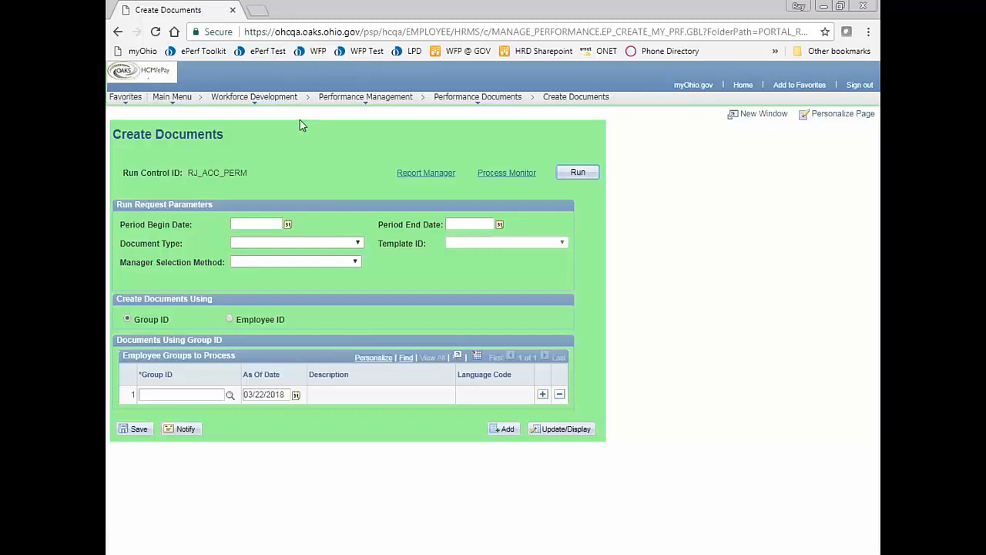
# - Set the period begin date to 04/01/2018 and end date to 03/31/2019
pyautogui.click(288, 224)
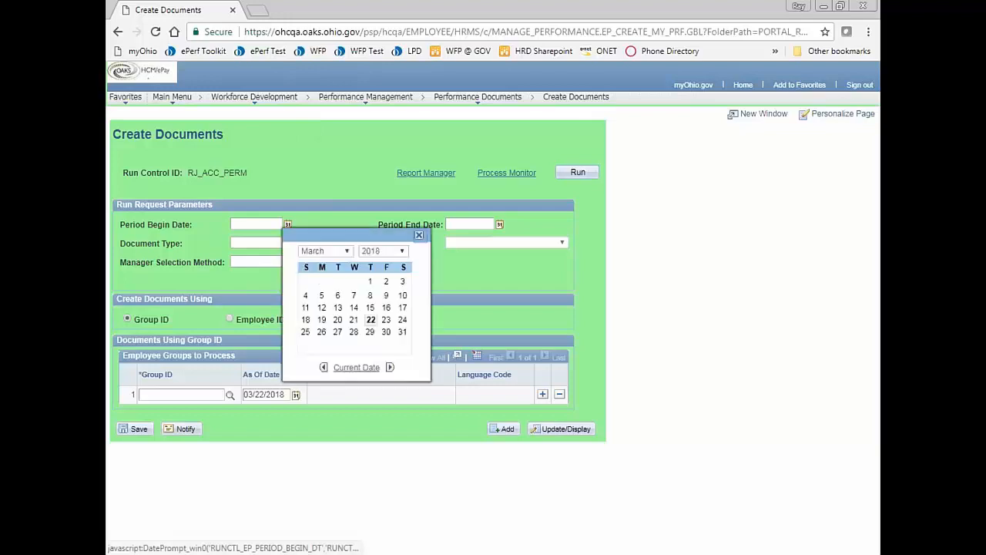
pyautogui.click(320, 250)
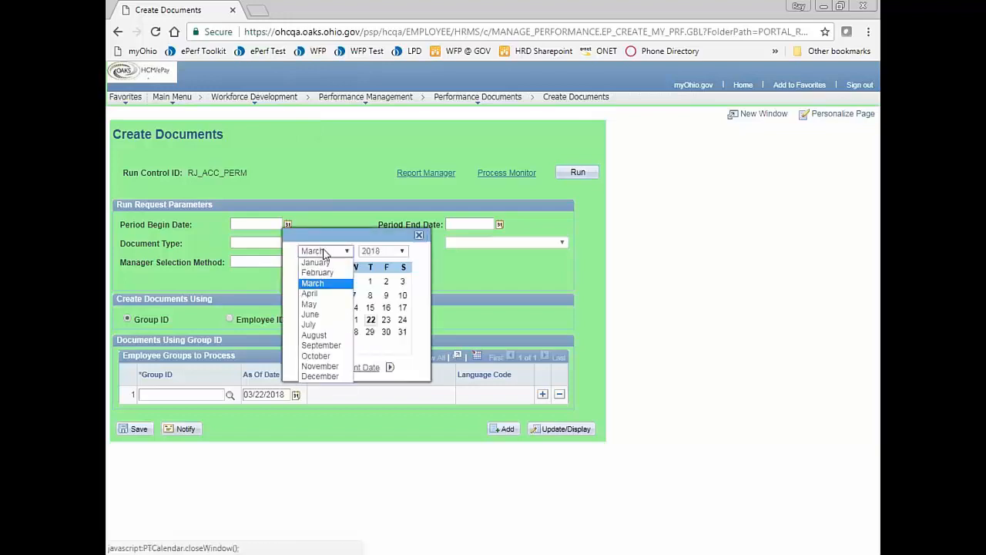
pyautogui.click(311, 293)
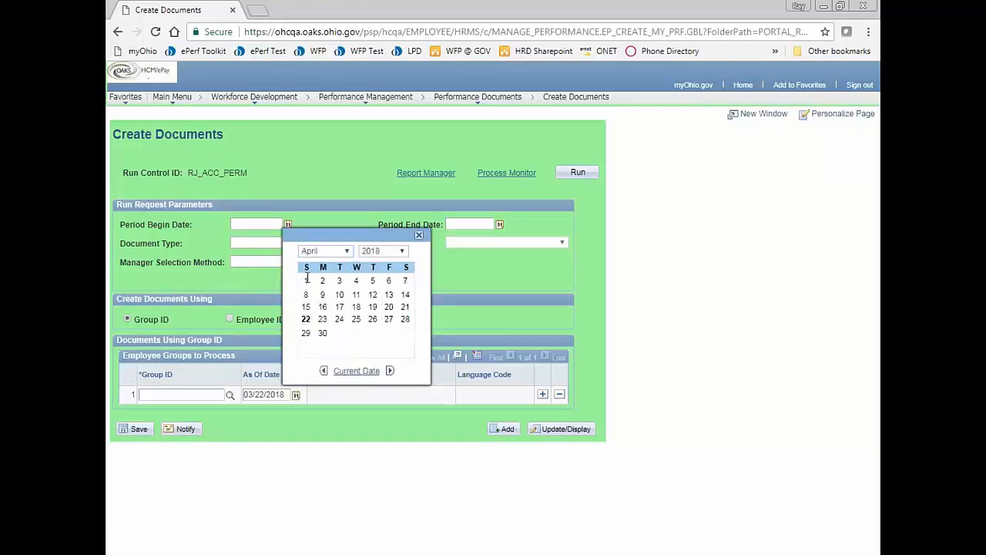
pyautogui.click(306, 281)
pyautogui.click(499, 224)
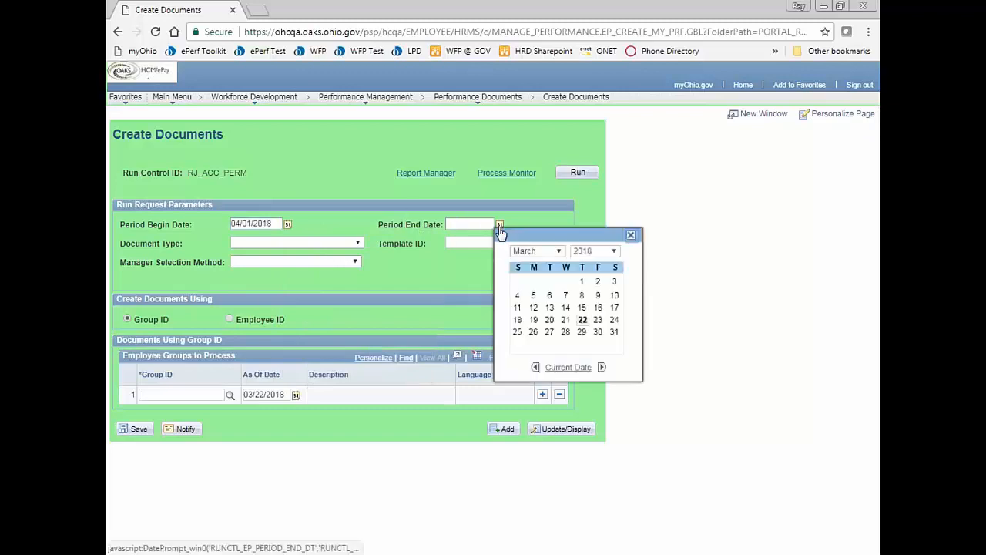
pyautogui.click(592, 251)
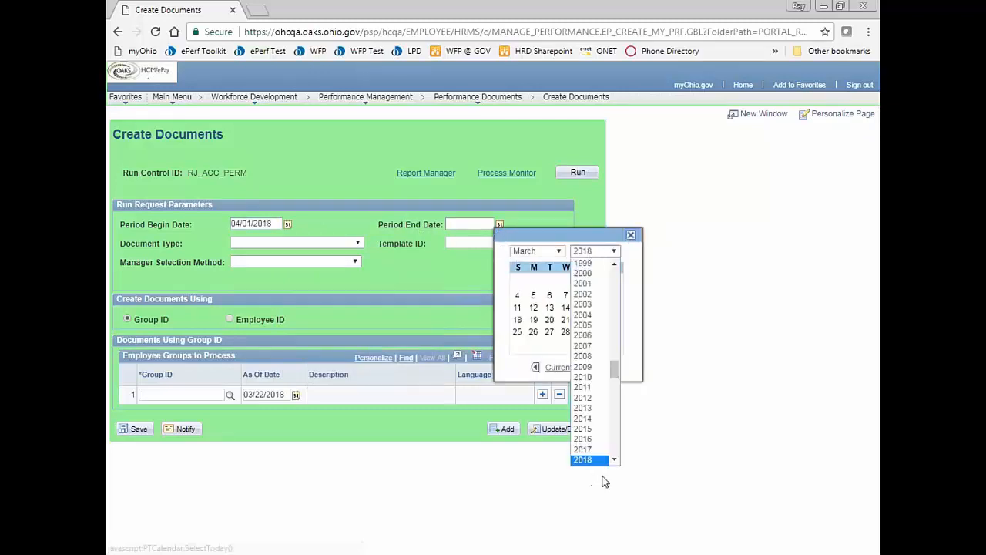
pyautogui.scroll(-1, 604, 453)
pyautogui.click(585, 443)
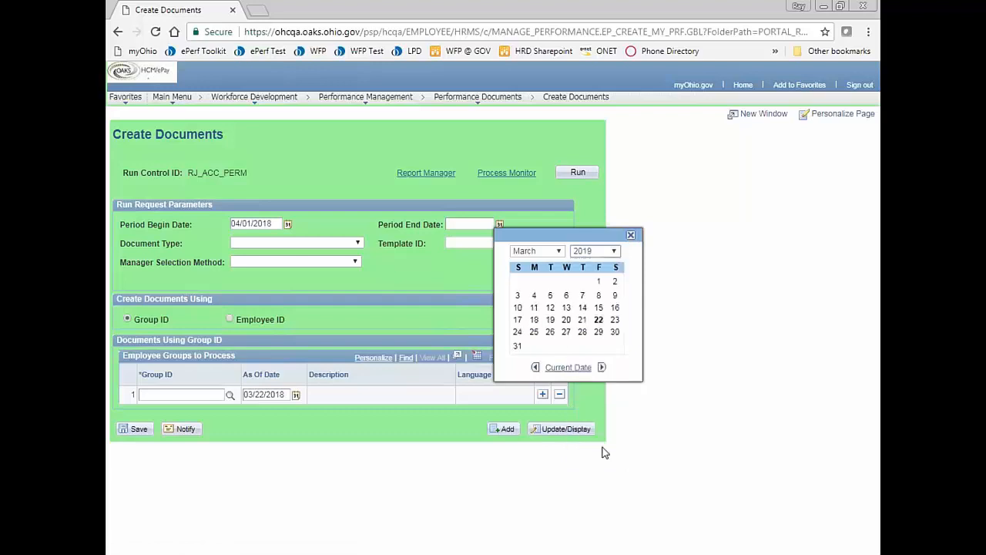
pyautogui.click(517, 344)
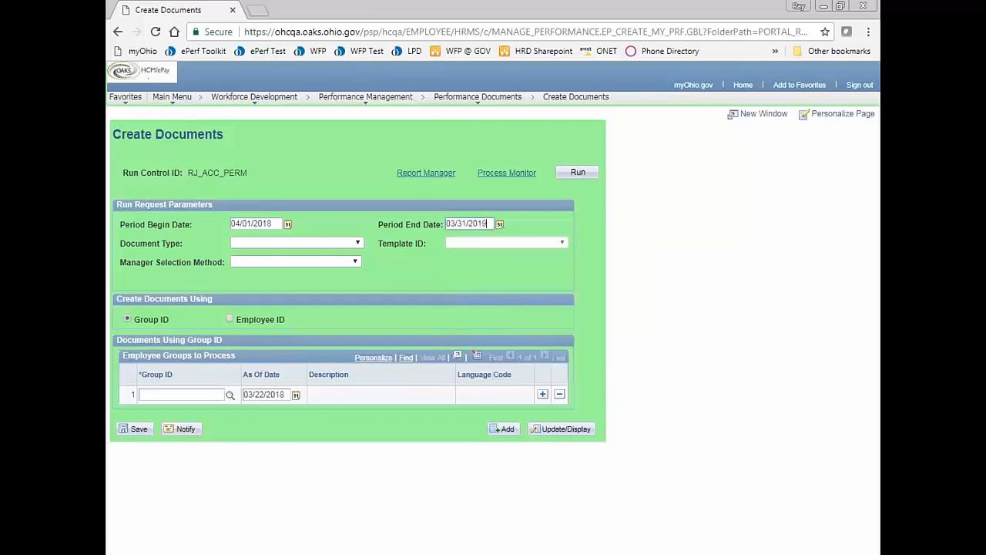
# - Choose document type ANNUAL REVIEW and template ANNUAL PERFORMANCE REVIEW
pyautogui.click(306, 243)
pyautogui.click(298, 274)
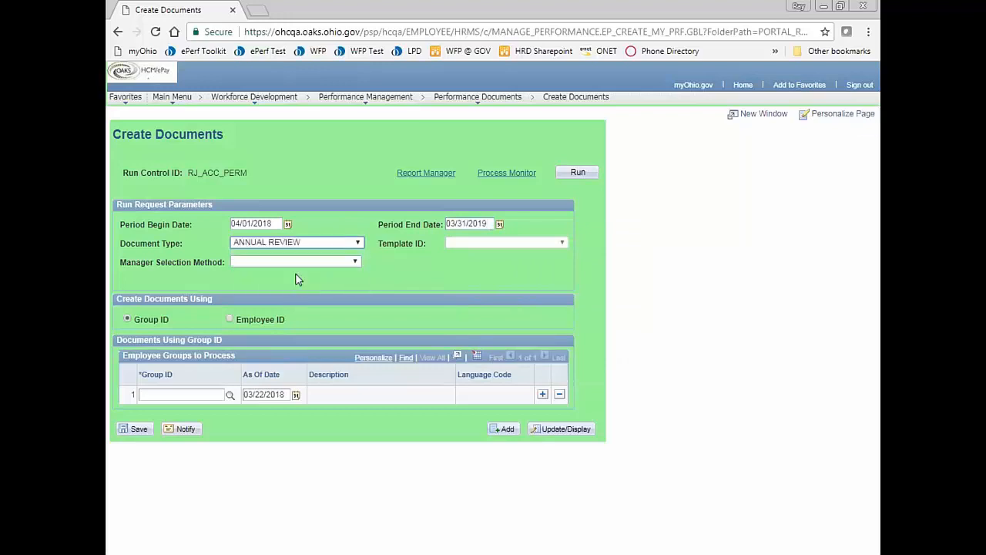
pyautogui.click(493, 243)
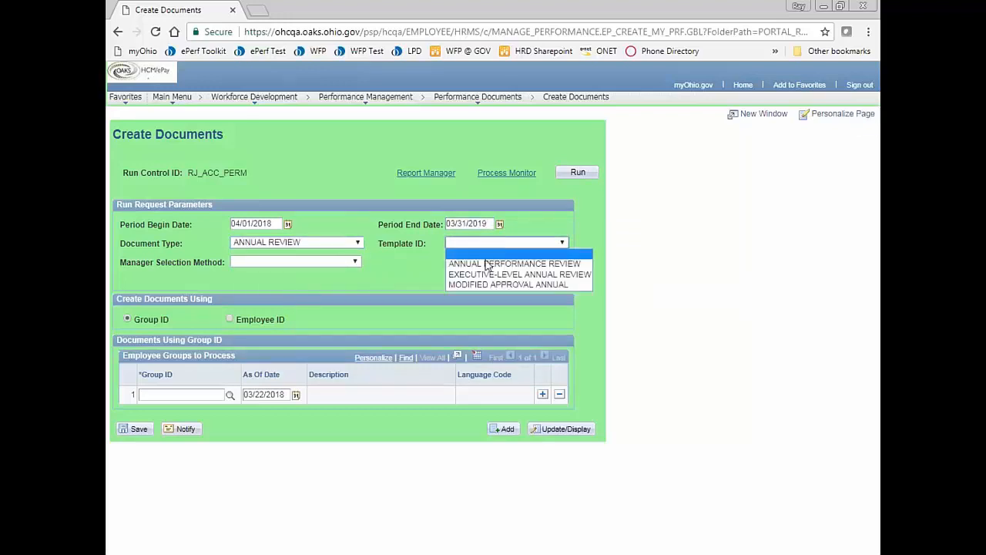
pyautogui.click(480, 265)
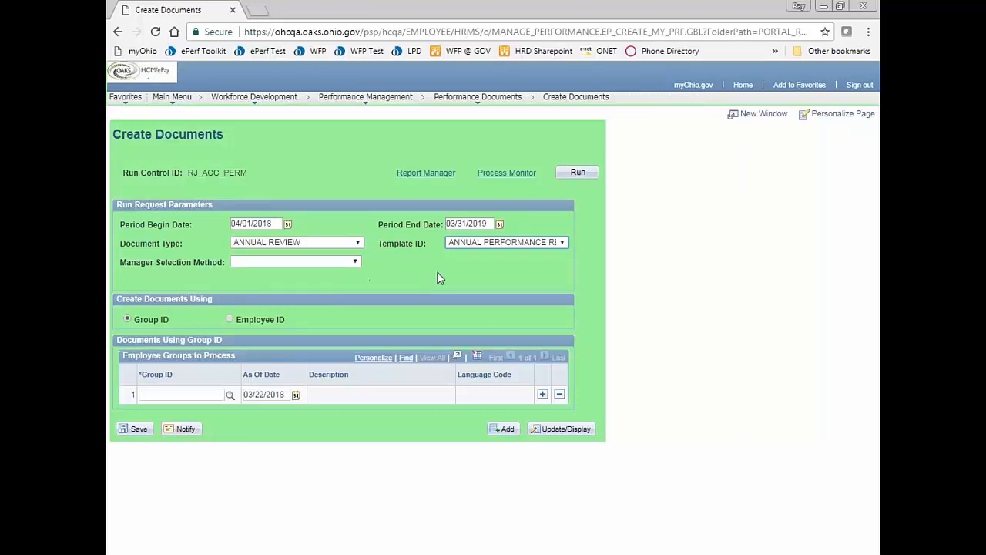
# - Set manager selection to By Reports To Position and look up the available group IDs
pyautogui.click(332, 263)
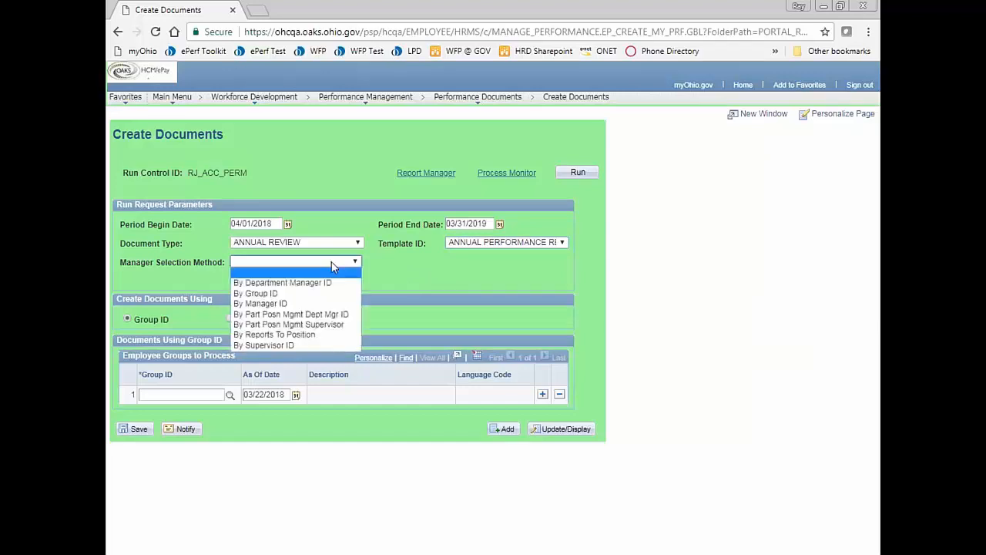
pyautogui.click(281, 336)
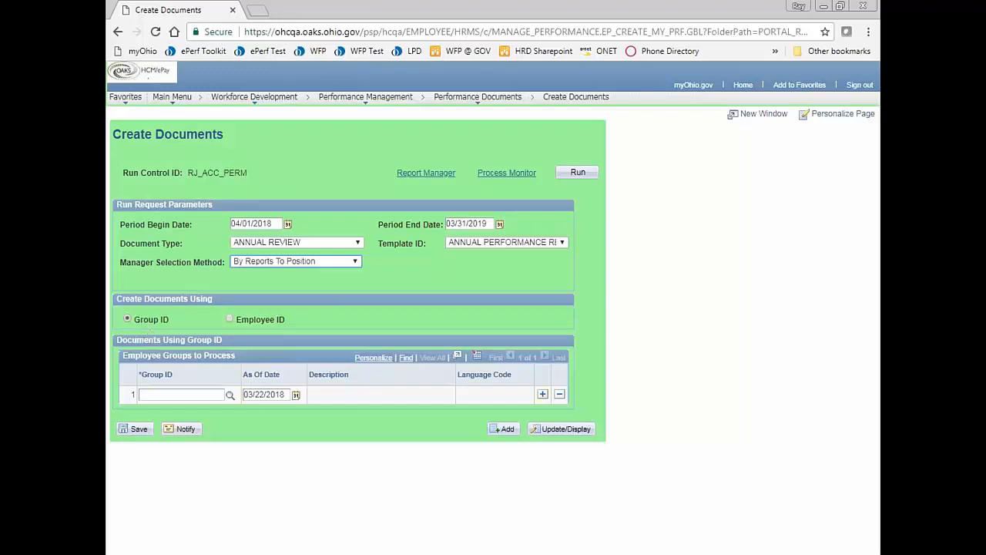
pyautogui.click(162, 395)
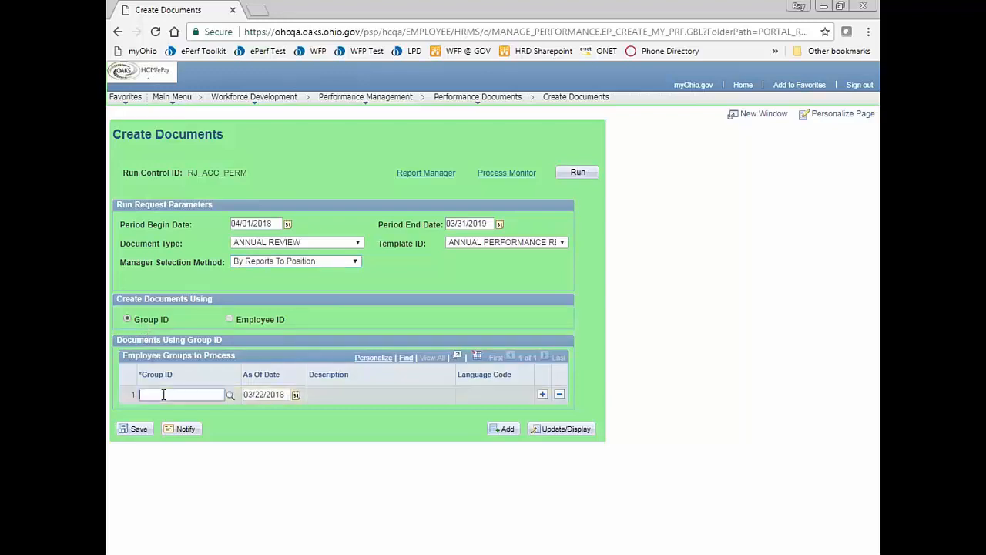
pyautogui.click(229, 396)
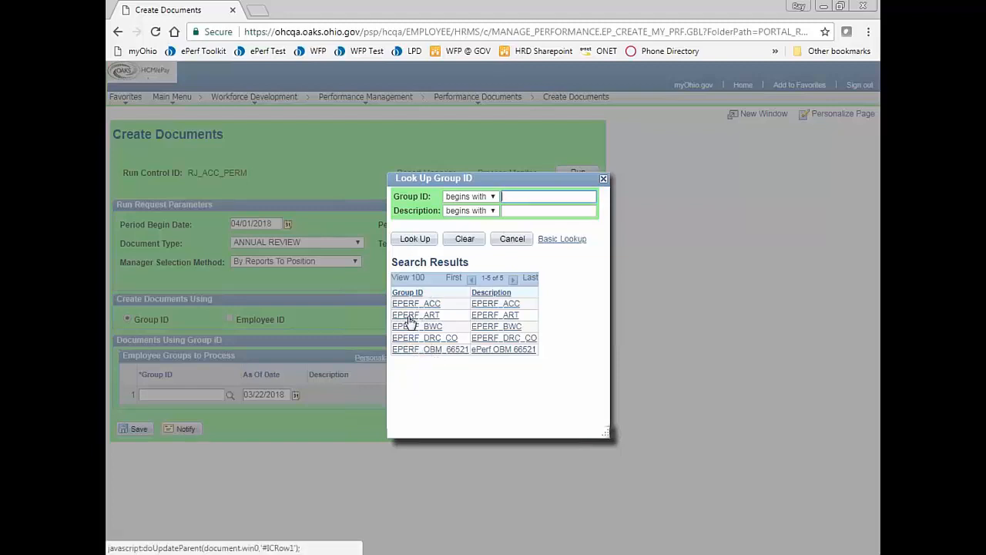
# - Select group EPERF_ACC and run the document creation process
pyautogui.click(411, 308)
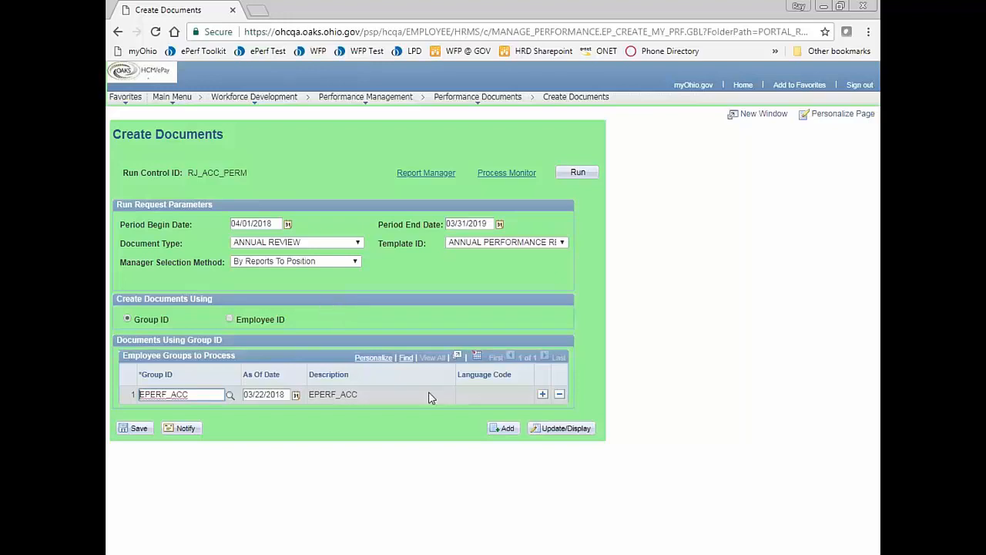
pyautogui.click(576, 174)
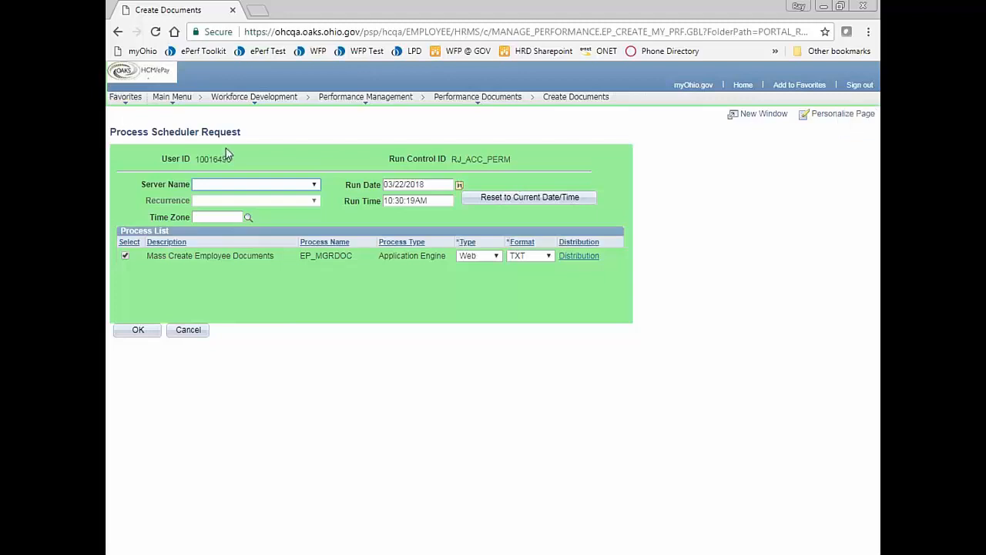
# - Submit the process request and go to the Process Monitor
pyautogui.click(134, 332)
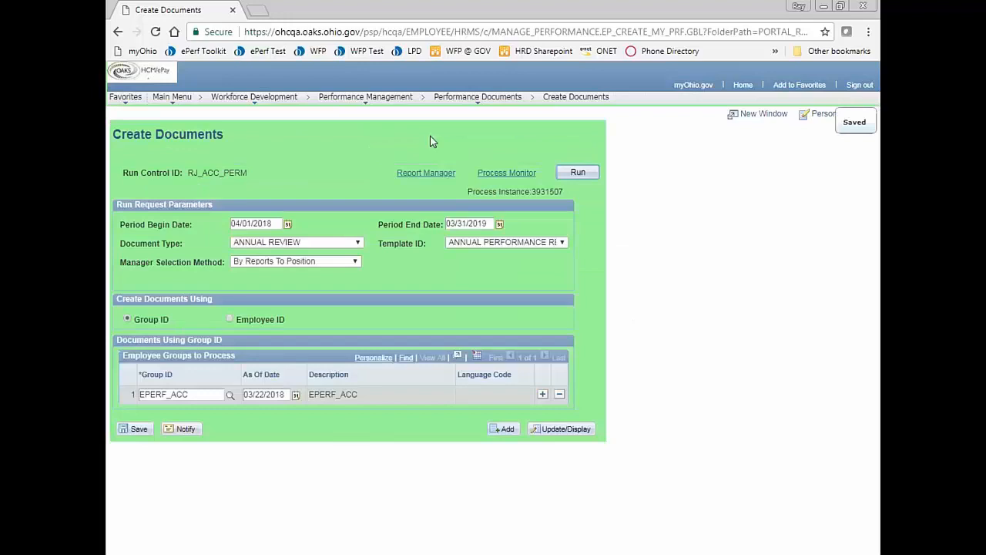
pyautogui.click(506, 173)
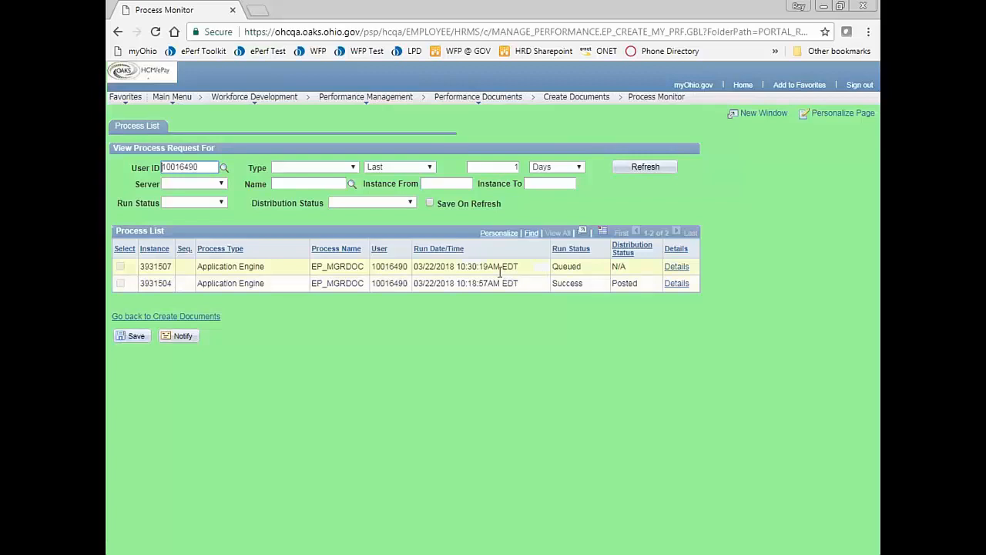
# - Refresh the process list to check the queued EP_MGRDOC run 3931507
pyautogui.click(640, 173)
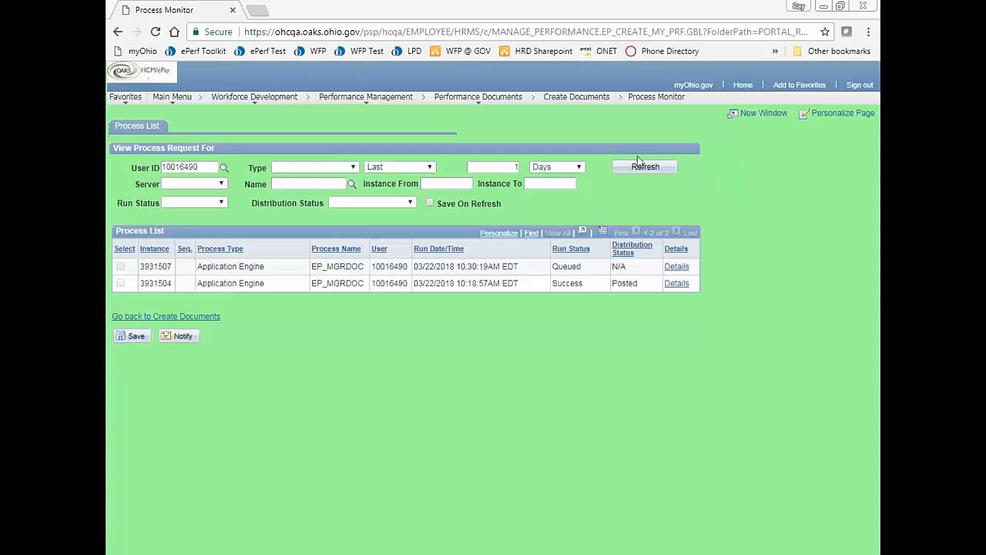
# - Refresh again until run 3931507 shows Success and Posted
pyautogui.click(628, 168)
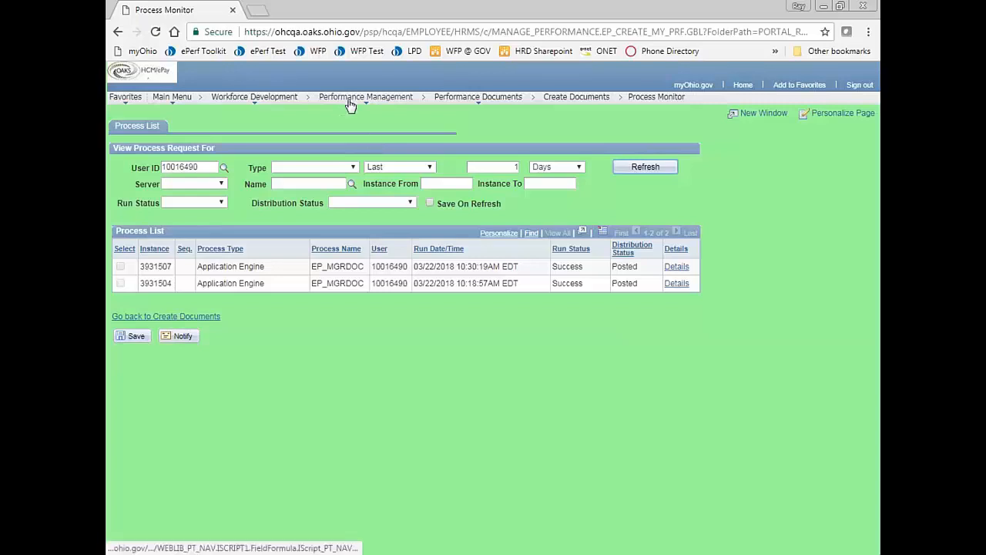
pyautogui.moveTo(351, 104)
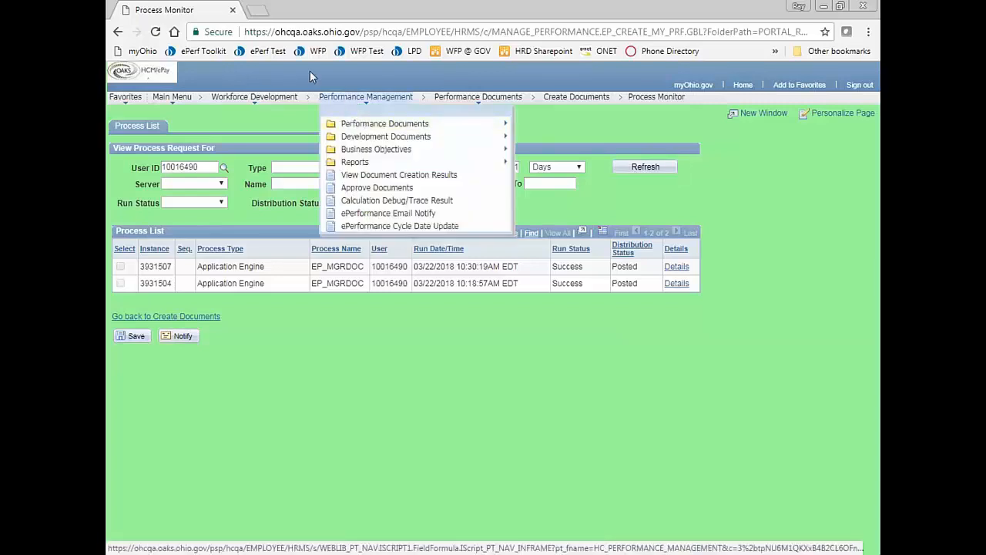
# - Search View Document Creation Results for run control ID RJ_ACC_PERM
pyautogui.click(382, 177)
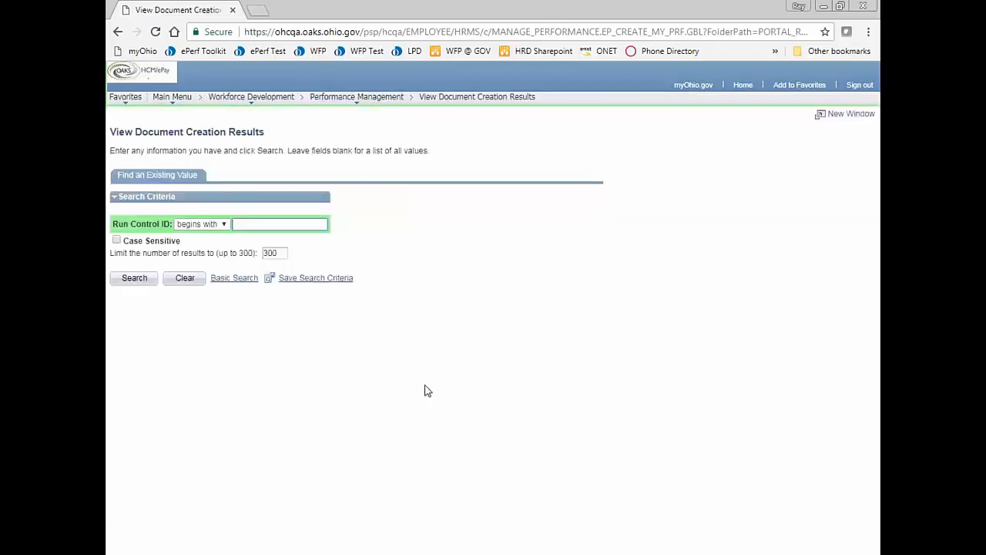
pyautogui.click(255, 224)
pyautogui.write('RJ_ACC_PERM')
pyautogui.click(135, 284)
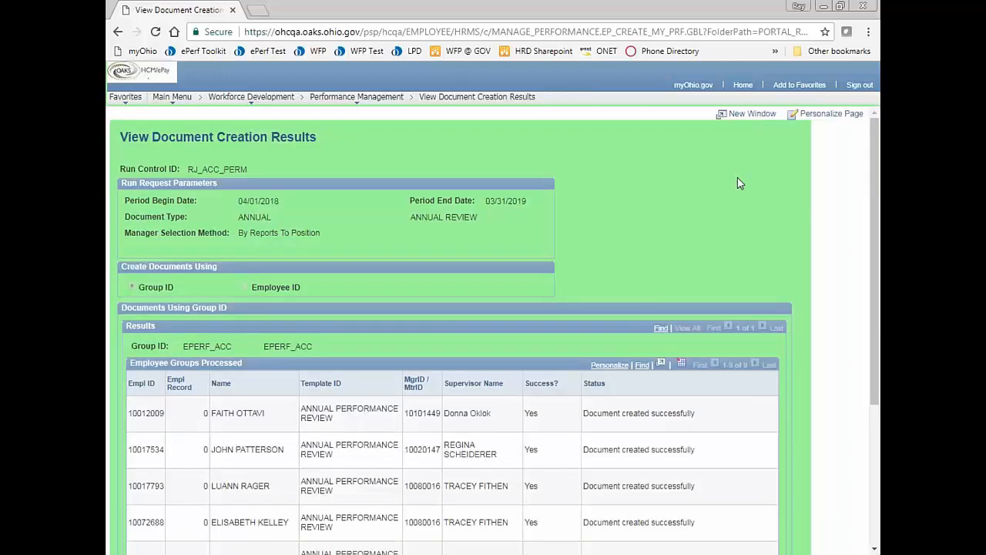
pyautogui.scroll(-1, 738, 183)
pyautogui.scroll(1, 737, 183)
pyautogui.scroll(-5, 628, 247)
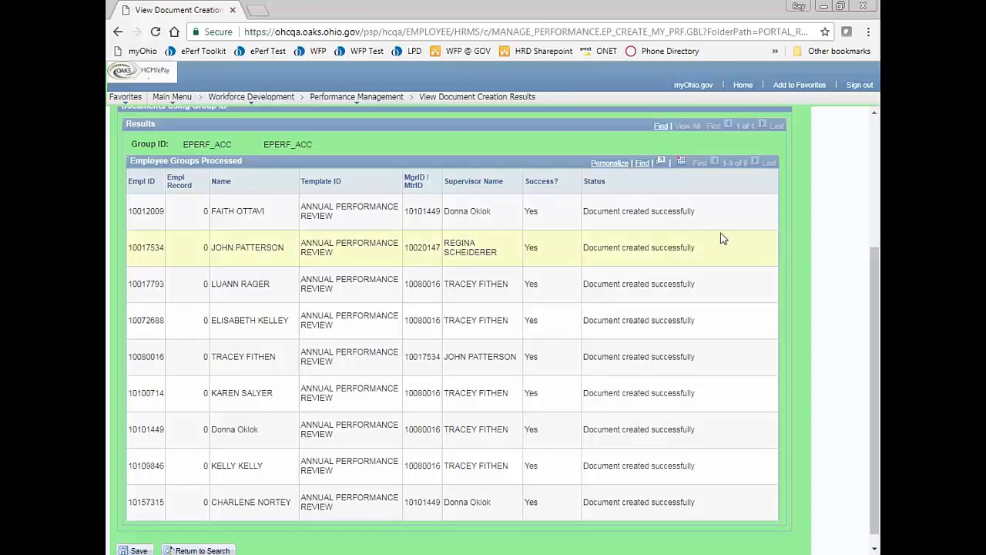
# - Export the Employee Groups Processed grid to Excel and open ps (1).xls from the download bar
pyautogui.click(682, 164)
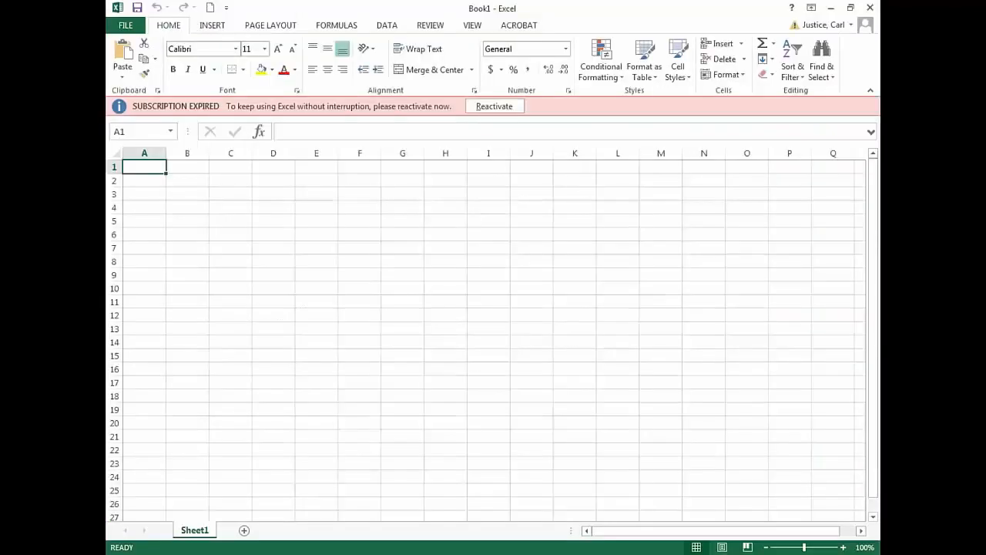
pyautogui.moveTo(416, 554)
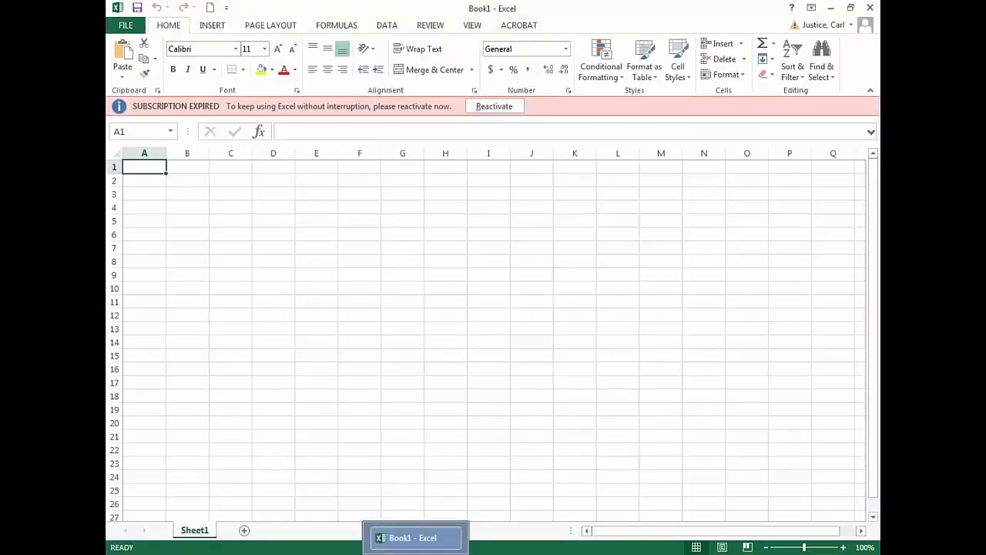
pyautogui.moveTo(290, 554)
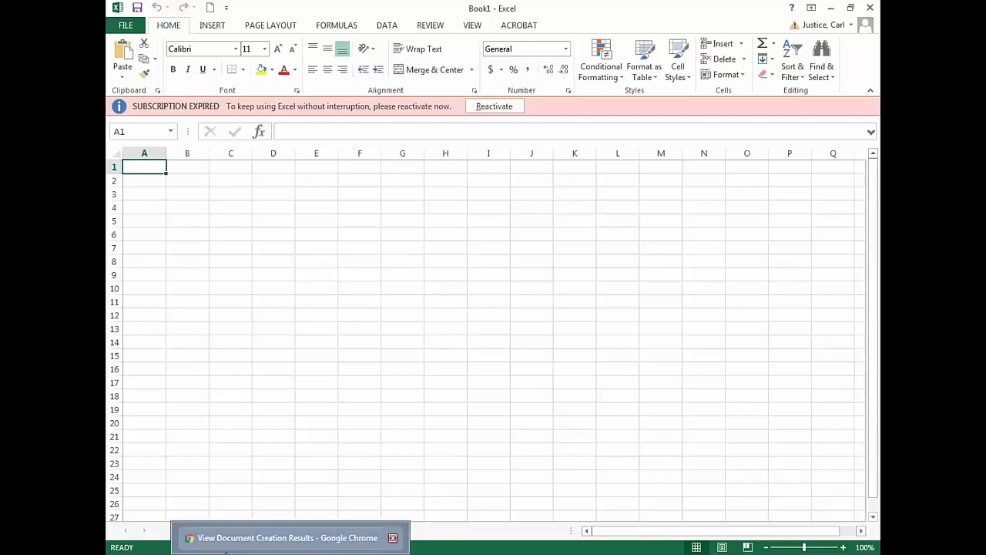
pyautogui.click(291, 537)
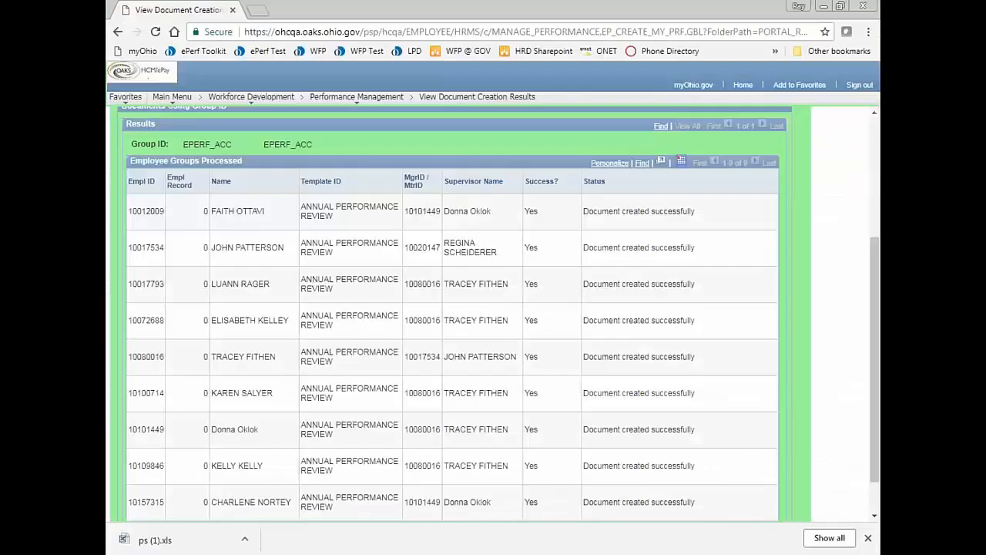
pyautogui.click(212, 538)
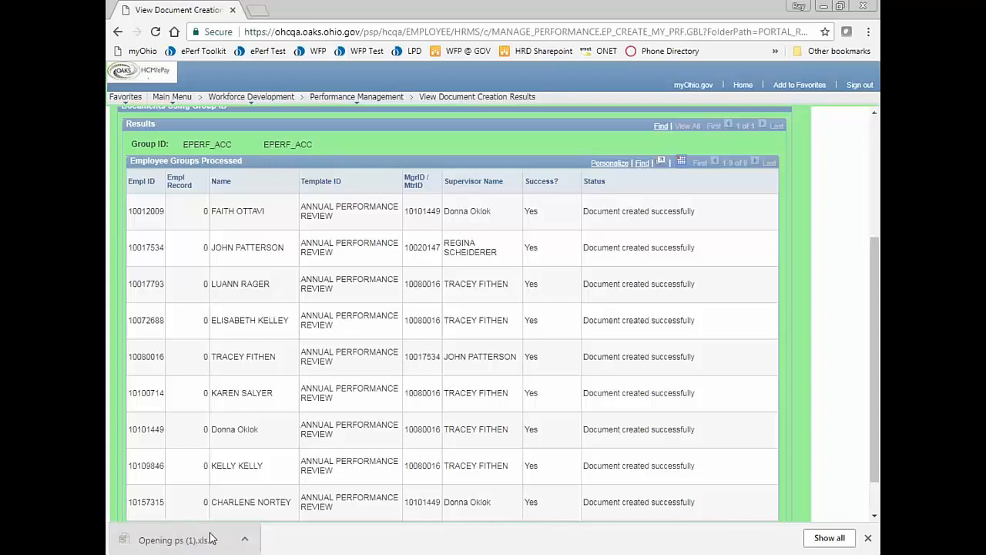
pyautogui.click(243, 542)
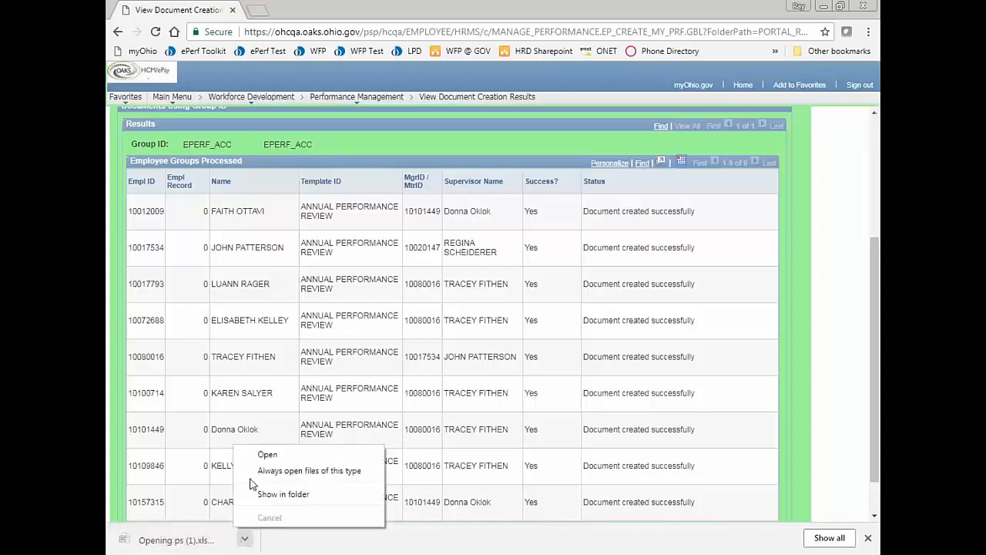
# - Open ps (1).xls past the format warning, check the nine successful documents, then close it
pyautogui.click(264, 456)
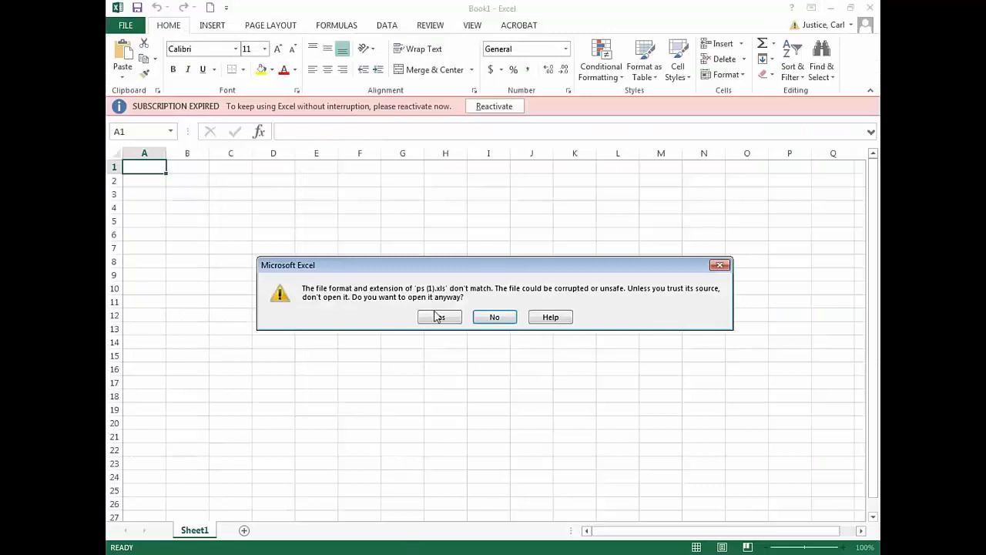
pyautogui.click(437, 317)
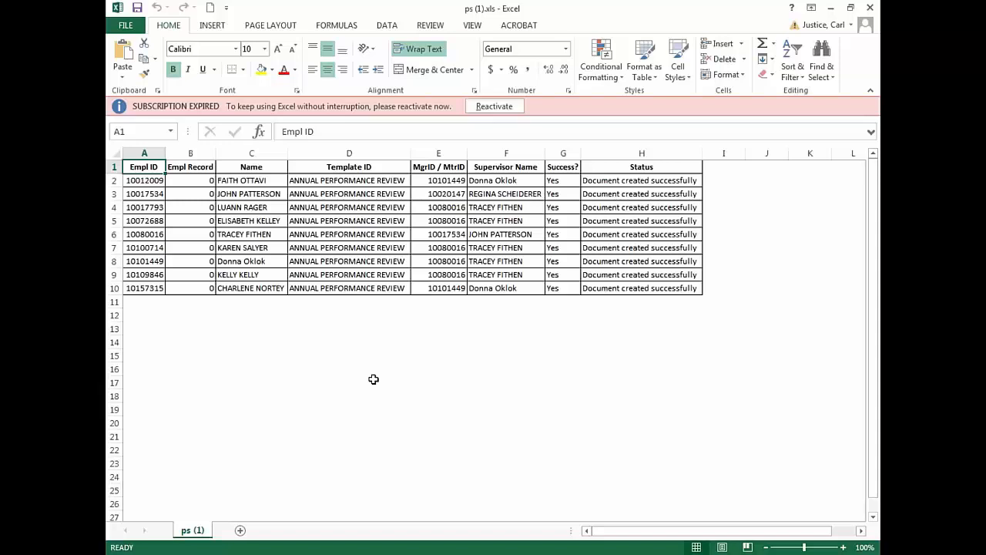
pyautogui.click(869, 7)
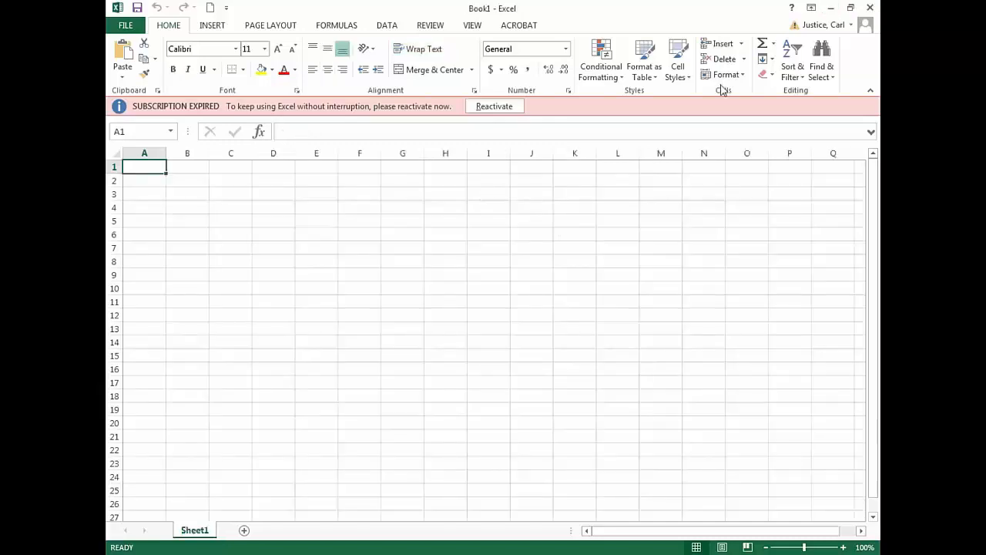
# - Return to the View Document Creation Results page in Chrome and scroll back to the top
pyautogui.click(370, 554)
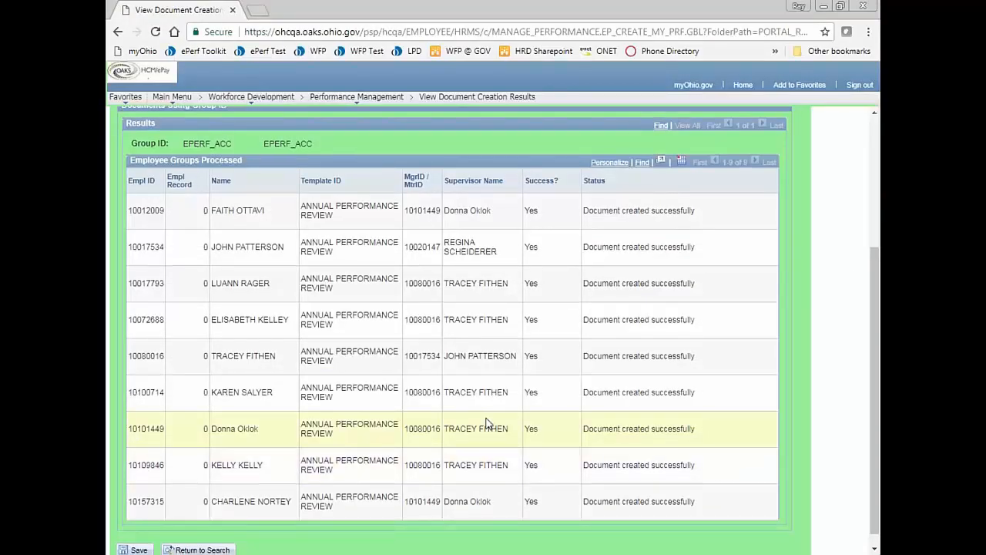
pyautogui.scroll(1, 489, 424)
pyautogui.scroll(3, 496, 330)
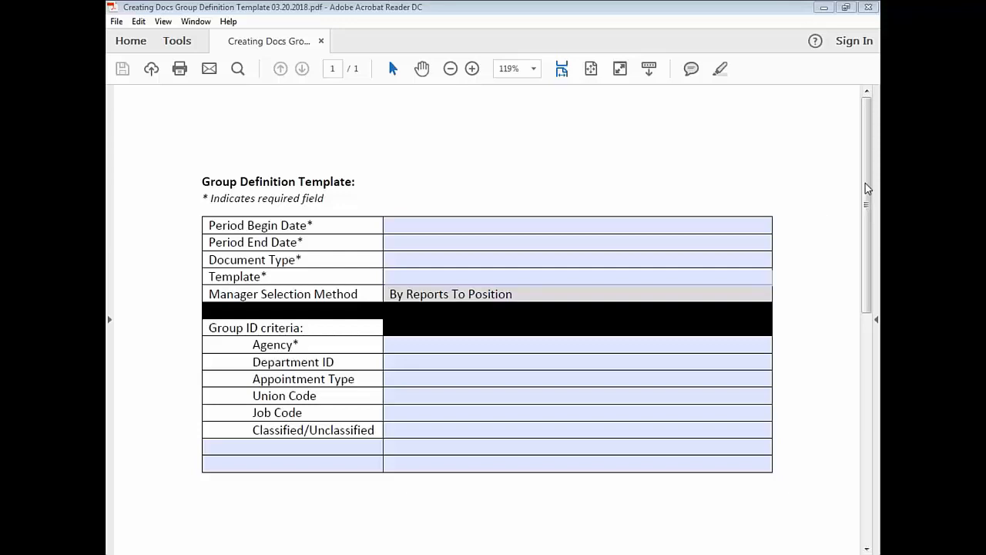
pyautogui.click(616, 226)
pyautogui.click(617, 241)
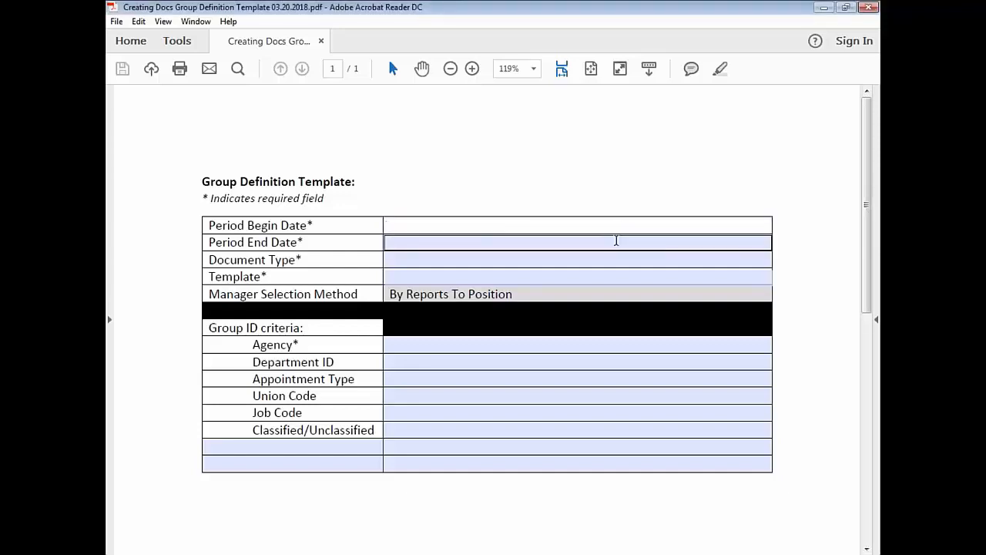
pyautogui.click(618, 225)
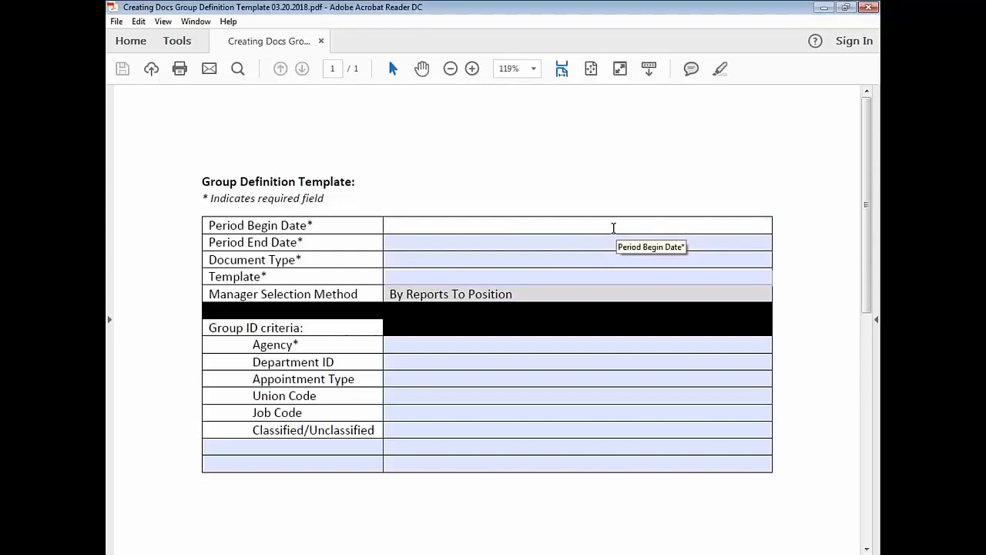
pyautogui.click(615, 200)
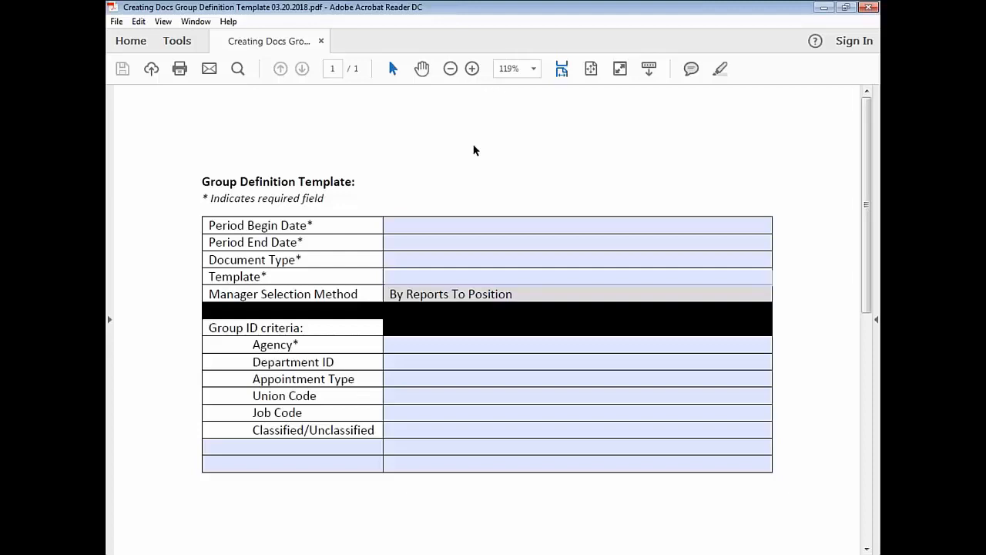
pyautogui.click(683, 395)
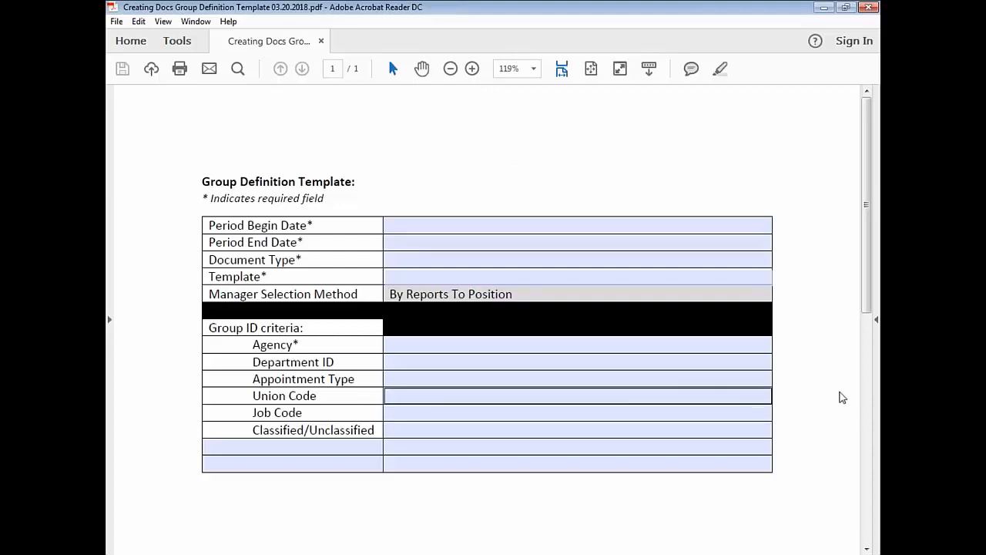
pyautogui.hotkey('alt', 'Tab')
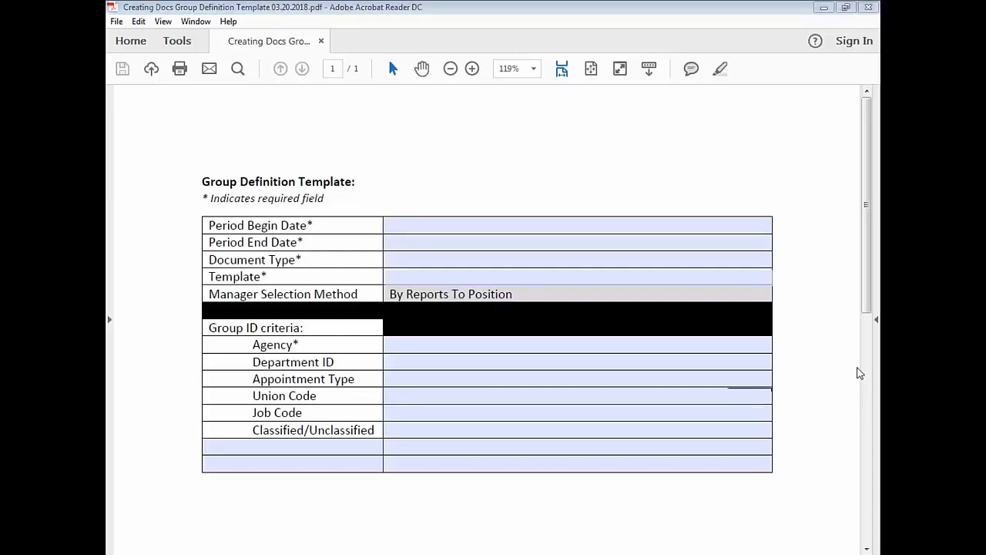